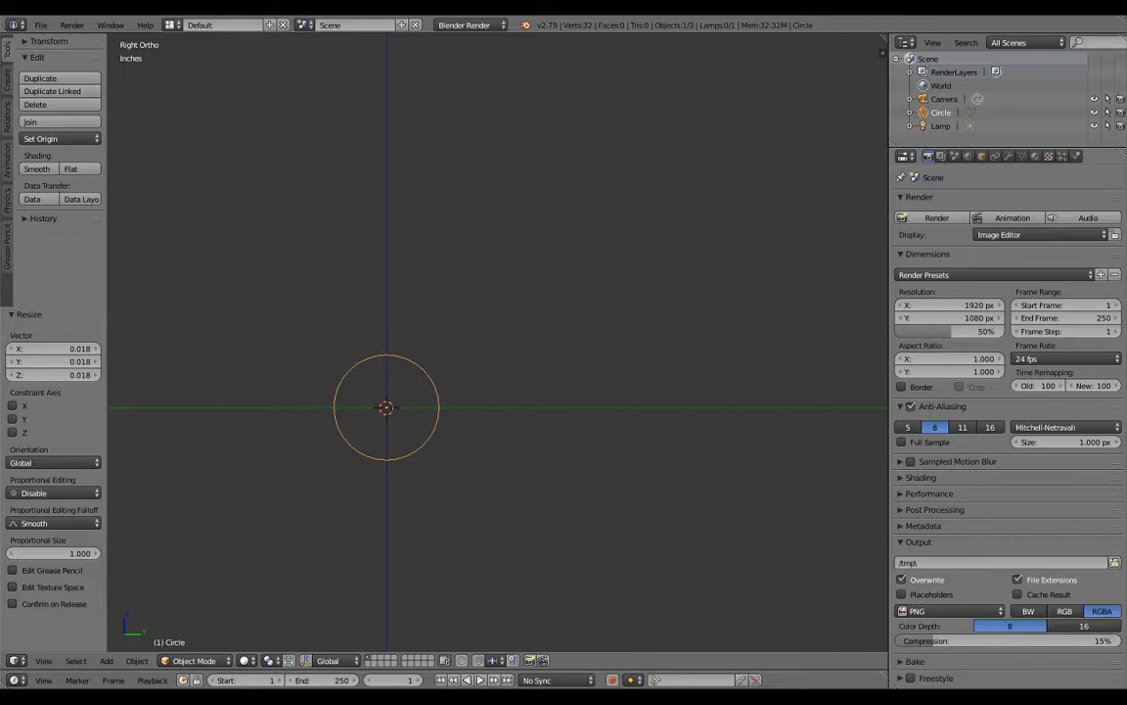
Select every fourth vertex of the 32-vertex circle and scale them inward to 0.8
key("Tab")
left_click(76, 661)
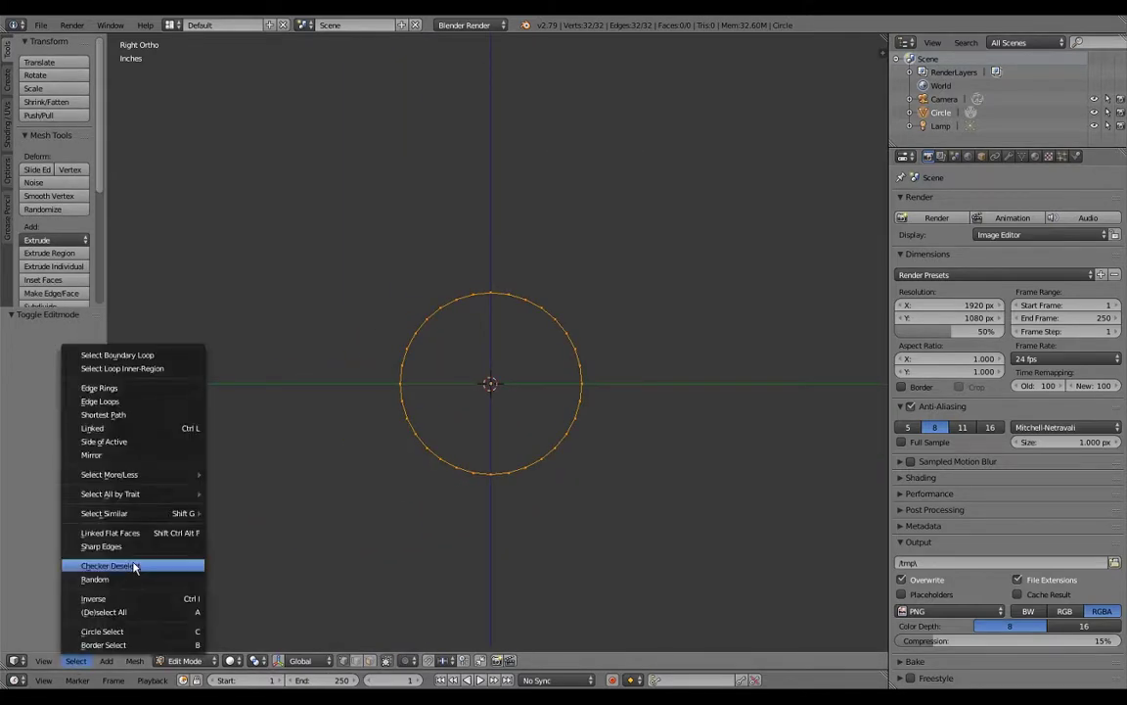
left_click(90, 564)
left_click(96, 349)
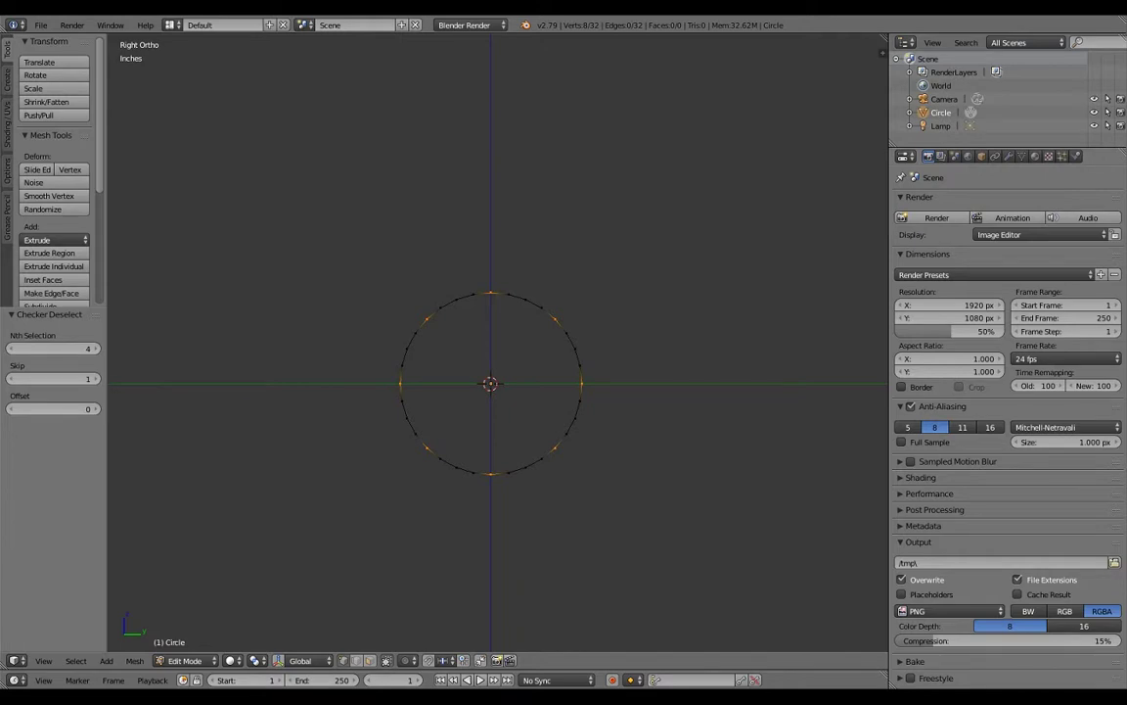
key("s")
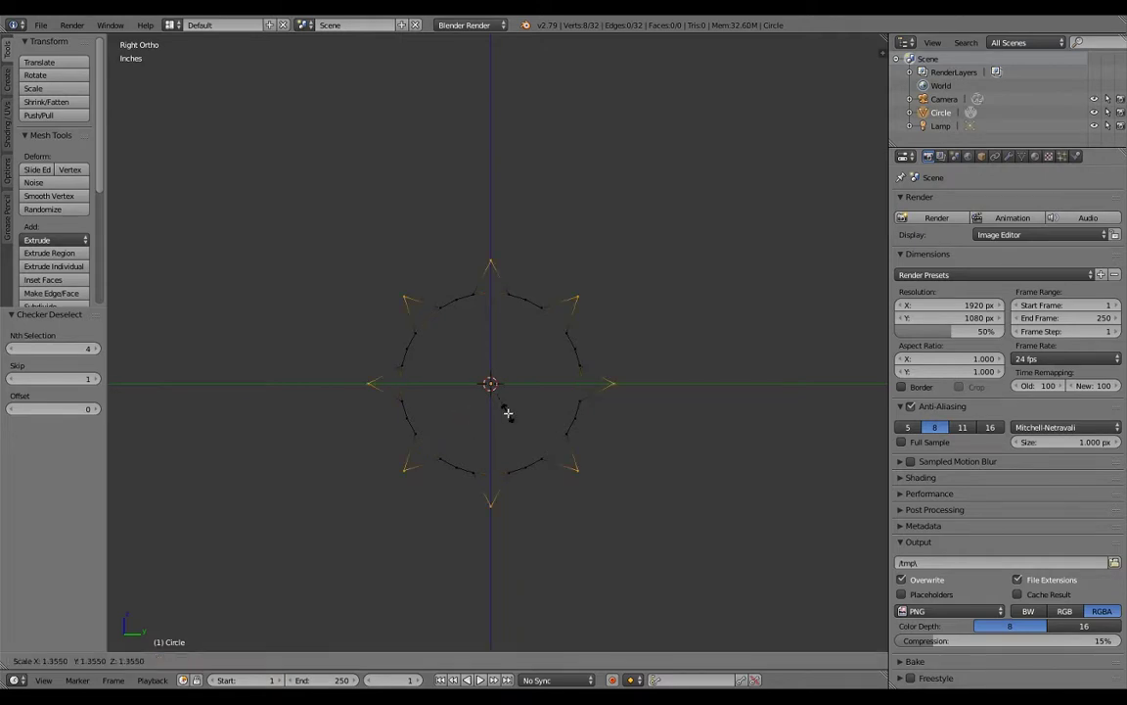
key("Return")
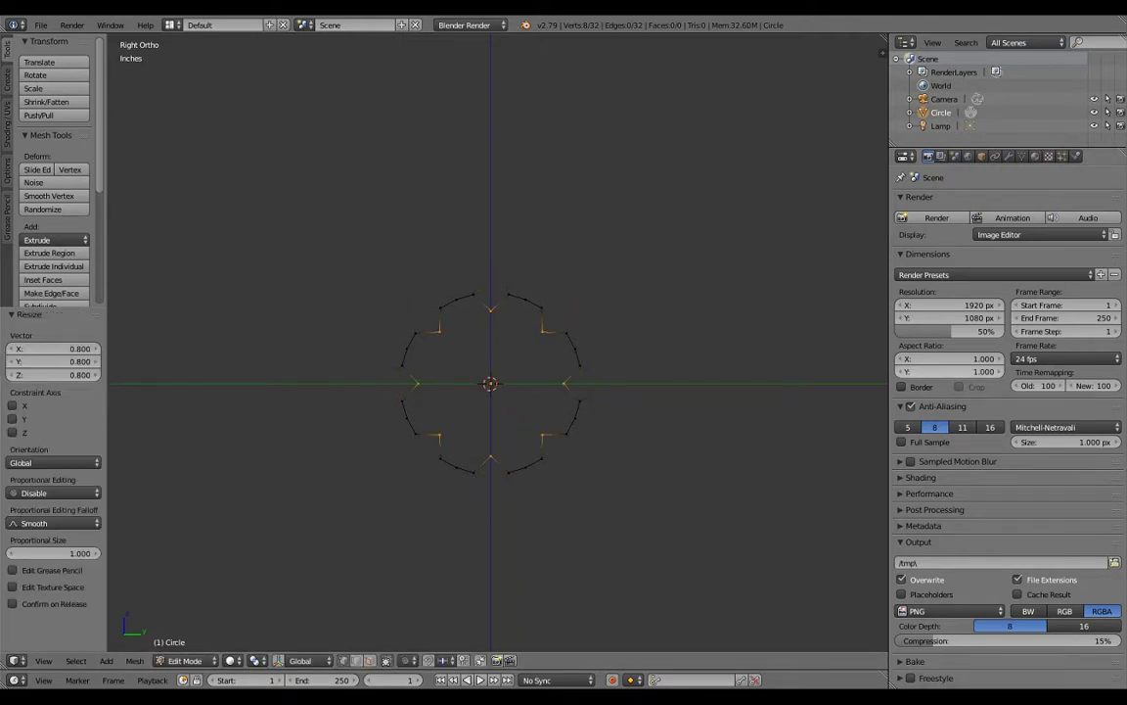
Twist the selected points by -6°, then select the whole profile in front view
key("r")
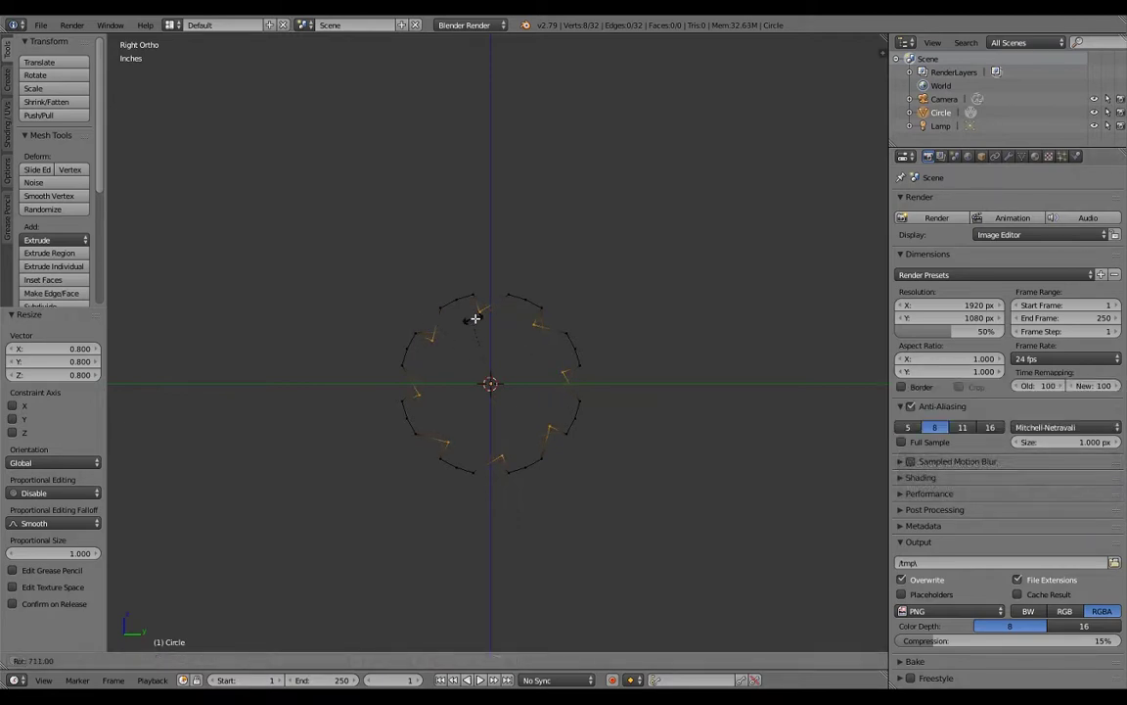
left_click(585, 416)
key("e")
key("Escape")
key("ctrl+z")
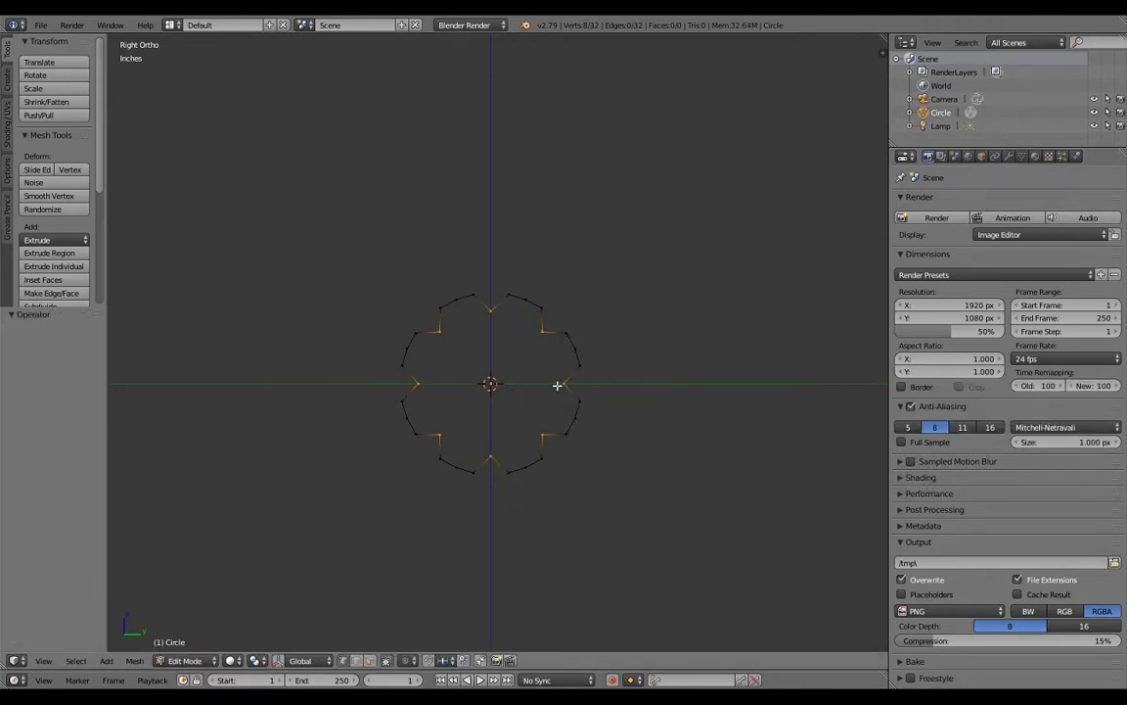
left_click(287, 348)
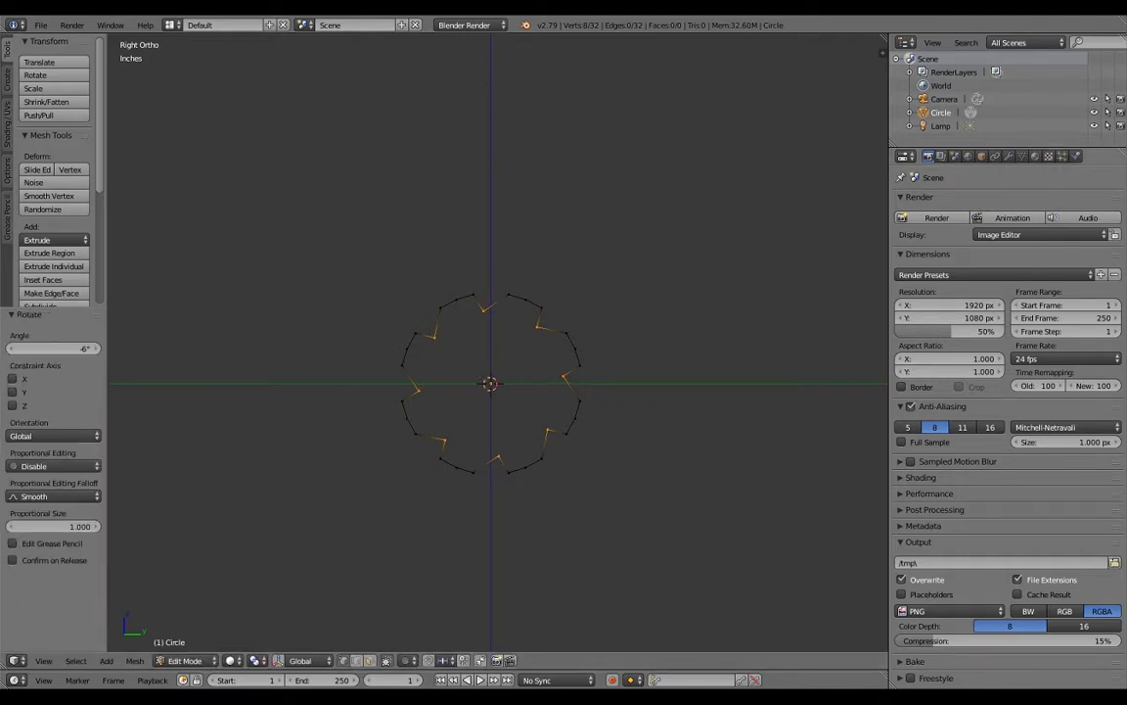
key("KP_1")
key("a")
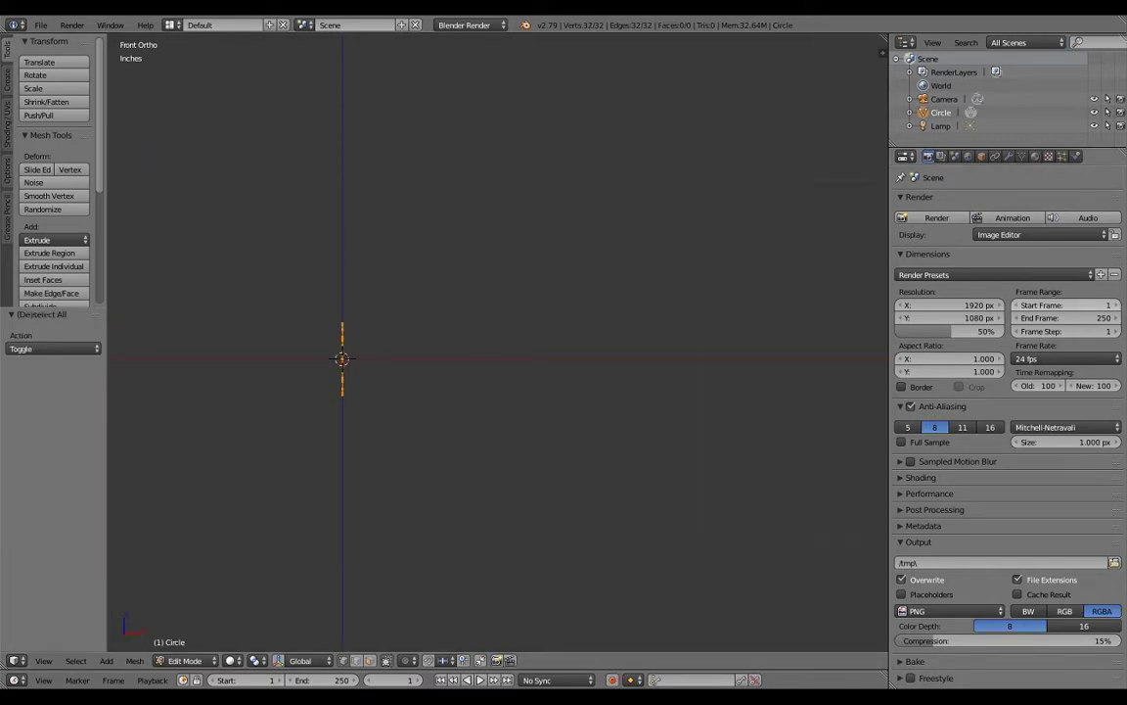
Extrude and scale the notched profile into a long spiral-fluted tube, viewed in Object Mode
key("e")
key("s")
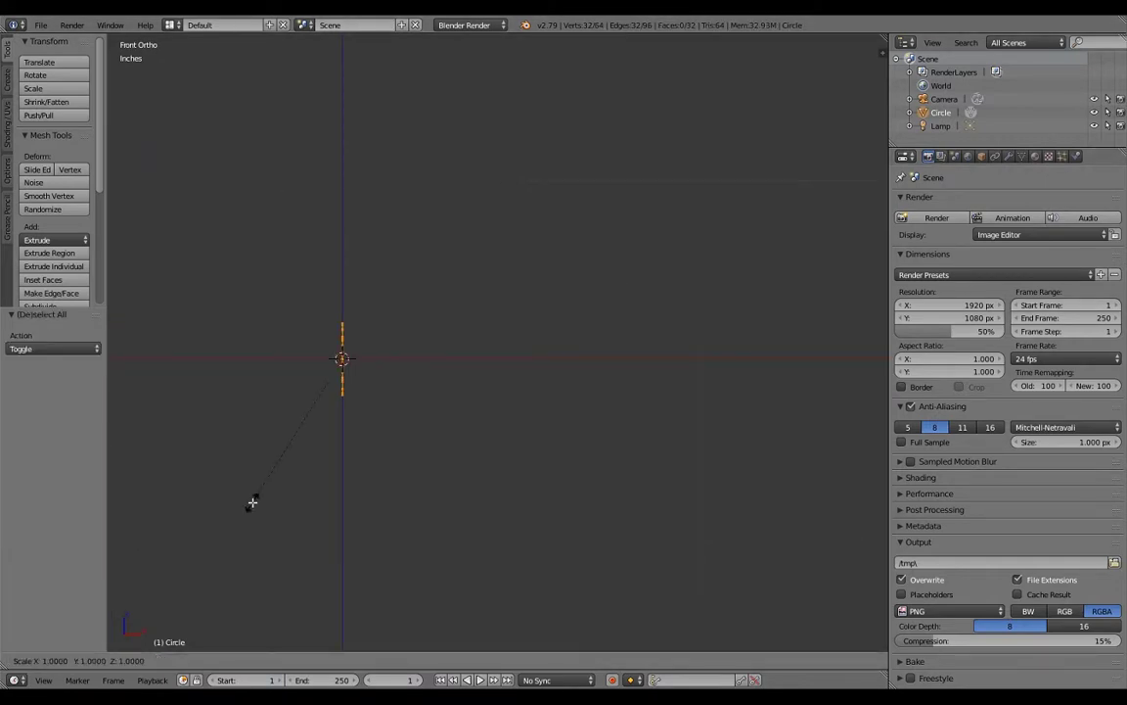
left_click(253, 502)
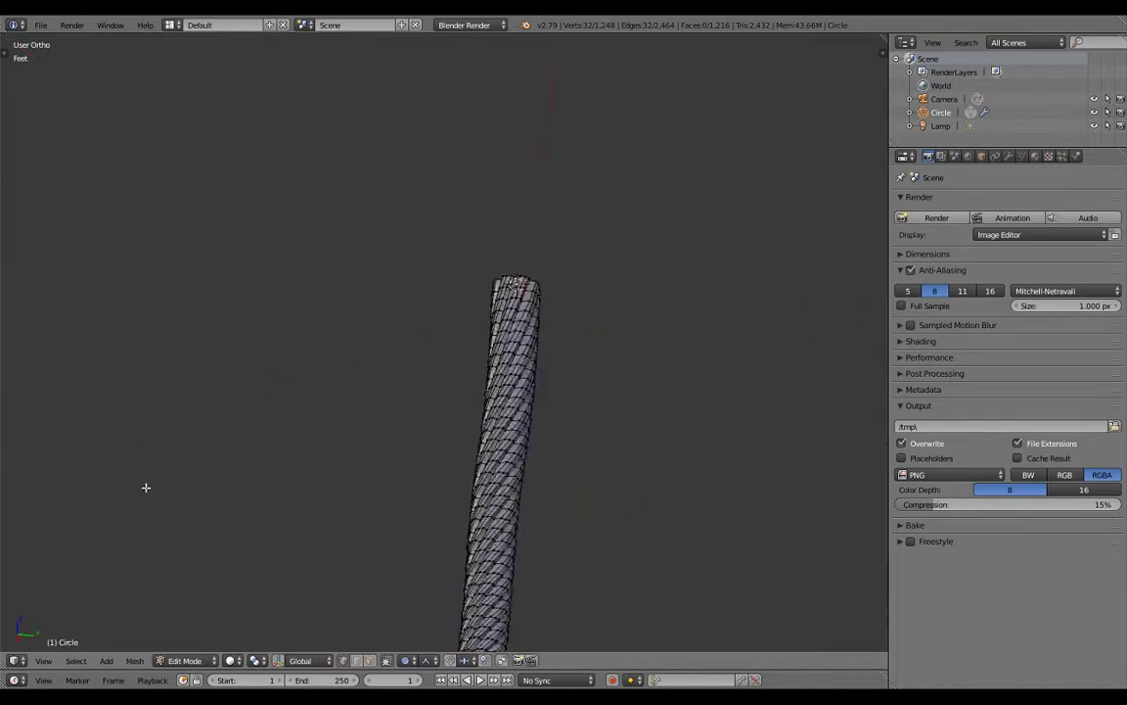
key("Tab")
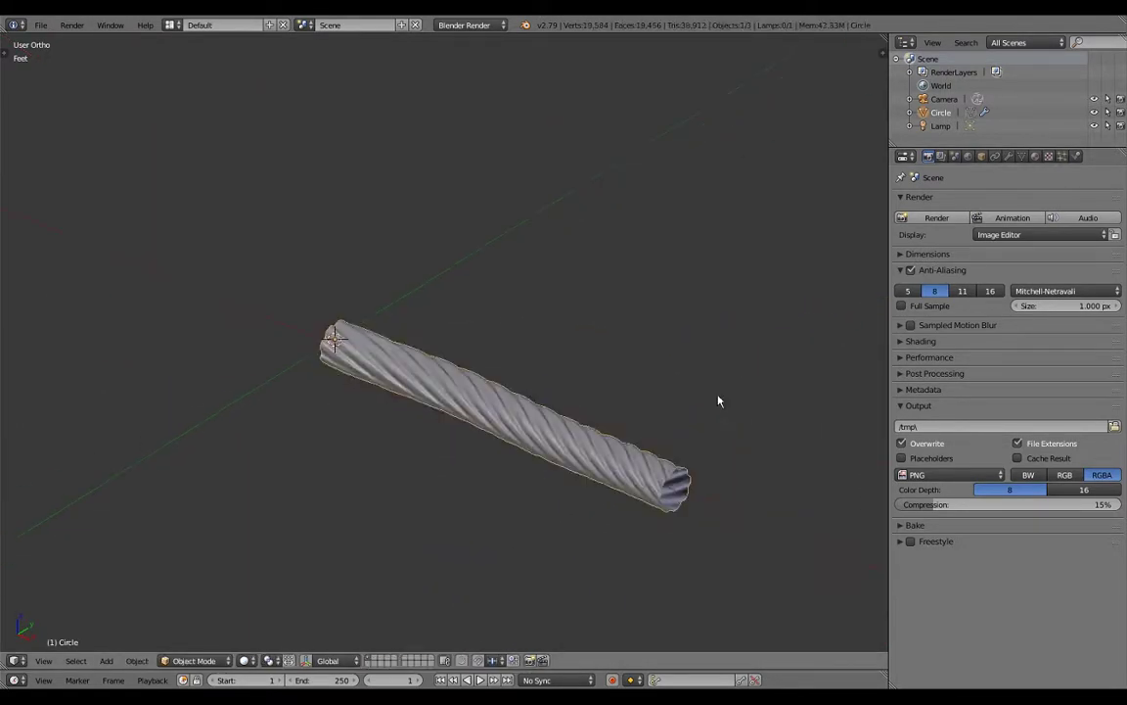
mouse_move(717, 397)
middle_mouse_down()
mouse_move(18, 367)
mouse_move(871, 386)
mouse_move(755, 428)
mouse_move(470, 430)
middle_mouse_up()
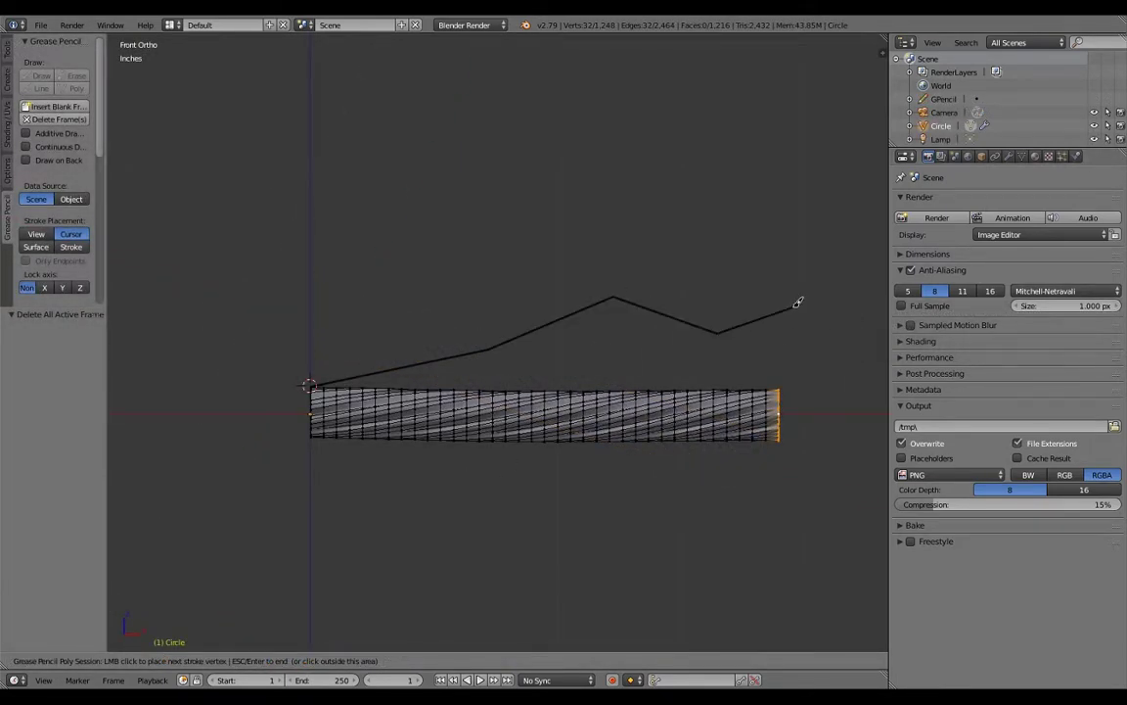
Finish the zigzag grease pencil guide stroke and view it with the tube from the front
key("Return")
middle_click_drag(357, 390, 115, 386)
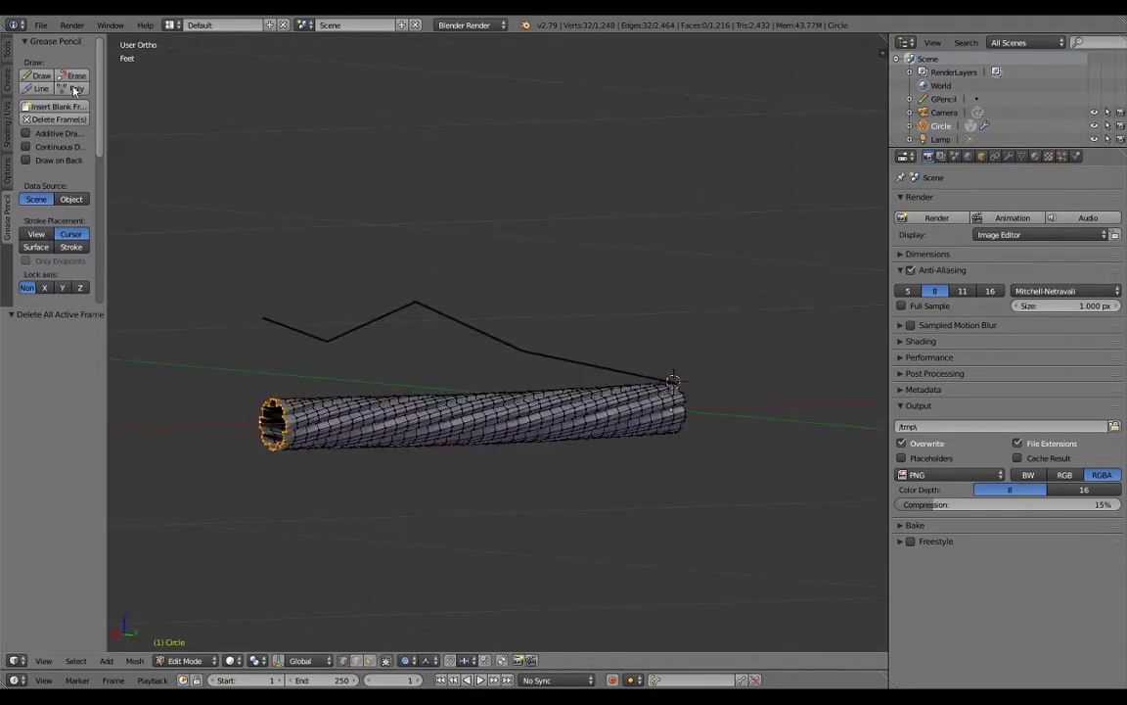
middle_click_drag(406, 302, 447, 272)
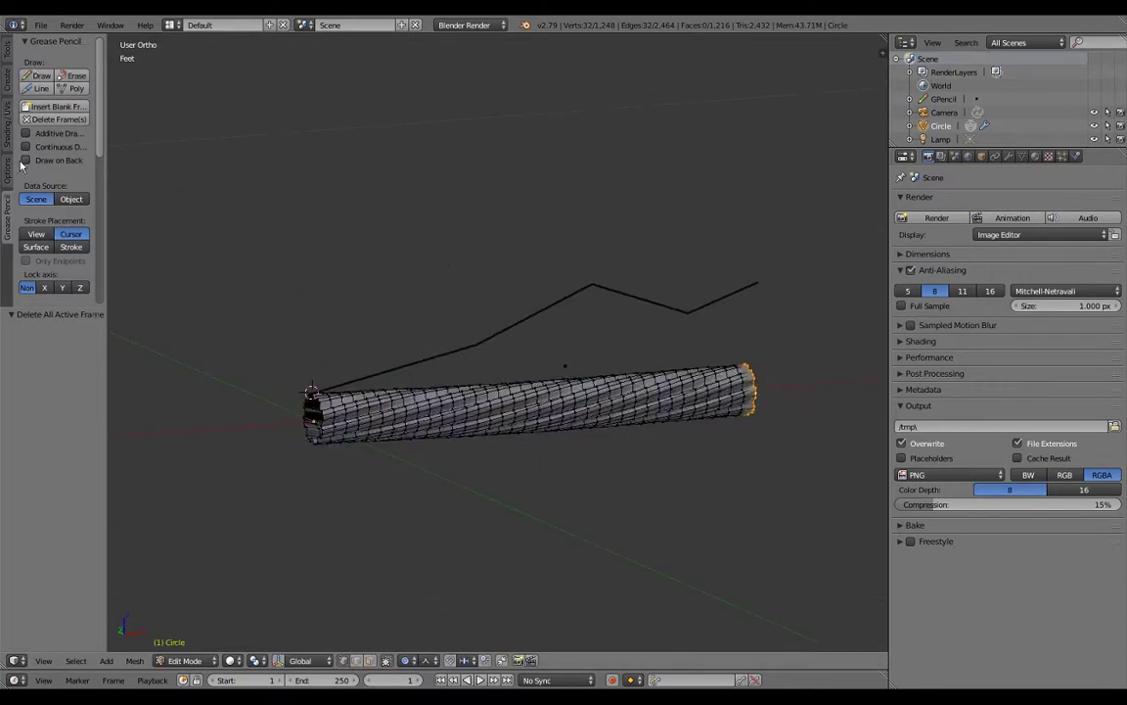
key("Tab")
key("t")
middle_click_drag(477, 415, 372, 420)
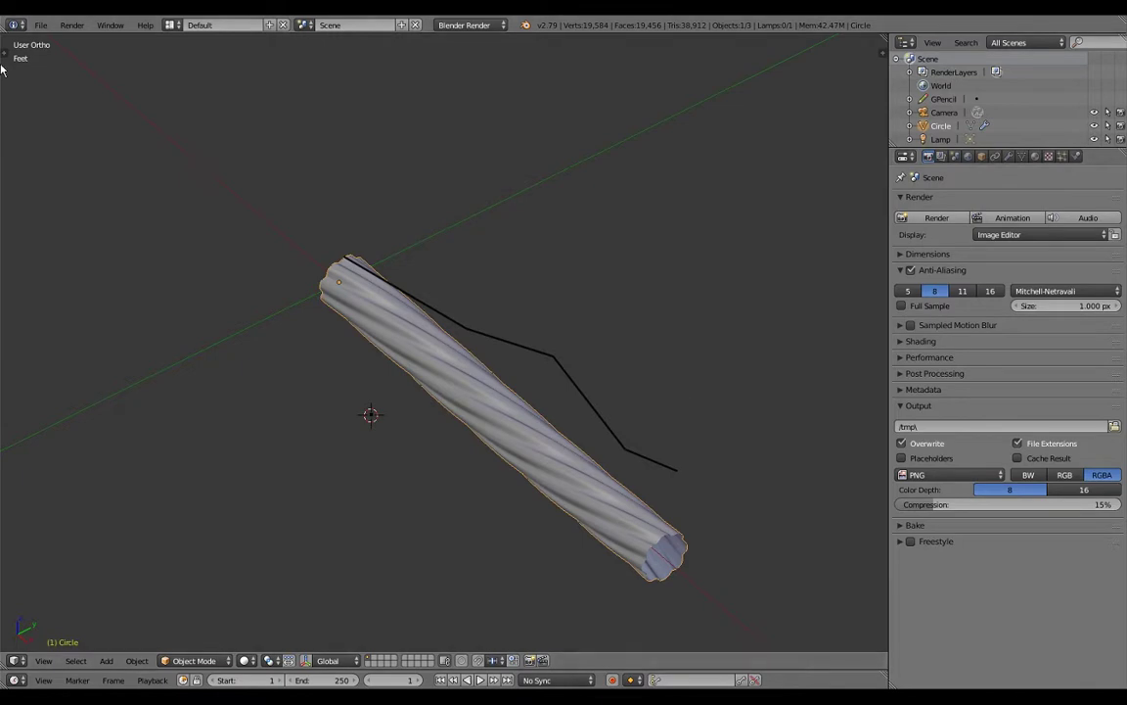
key("t")
key("KP_1")
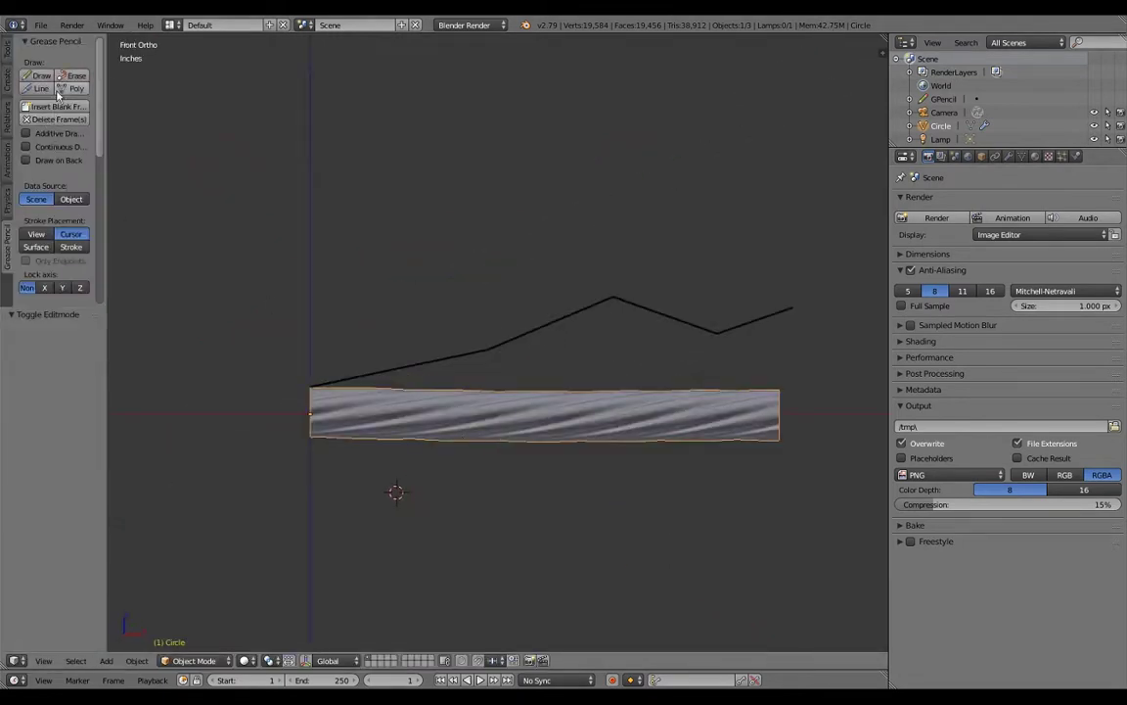
Place the 3D cursor at the stroke's peak and bend the tube along the stroke
left_click(600, 291)
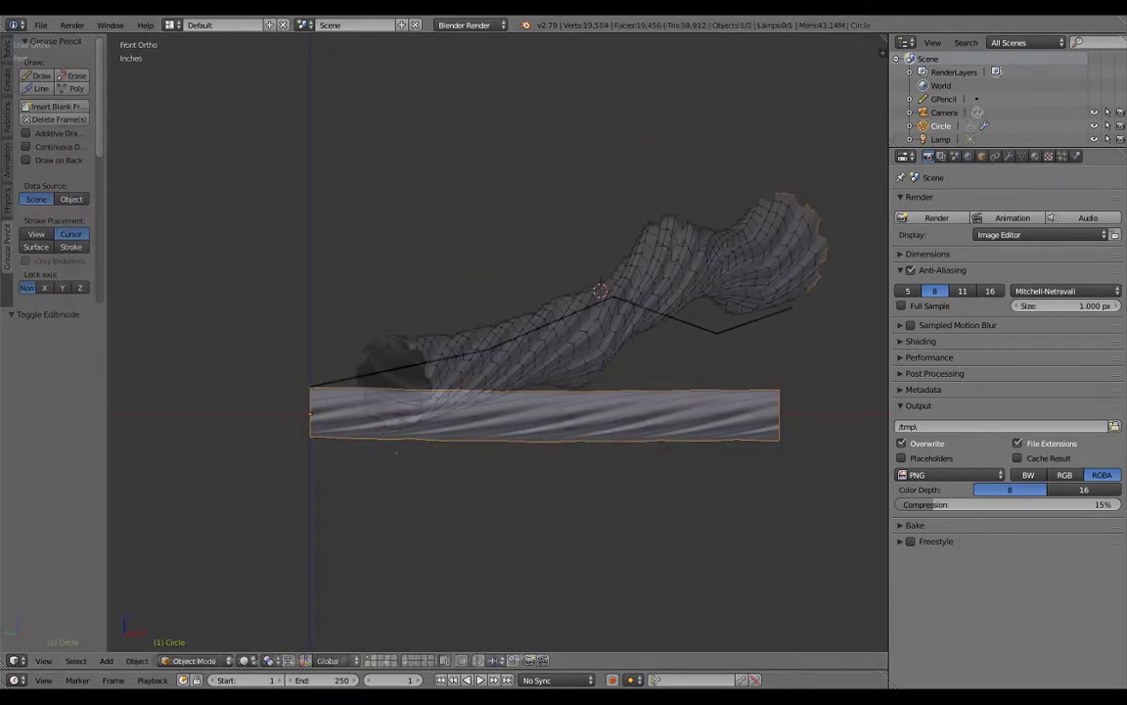
middle_click_drag(676, 371, 719, 401)
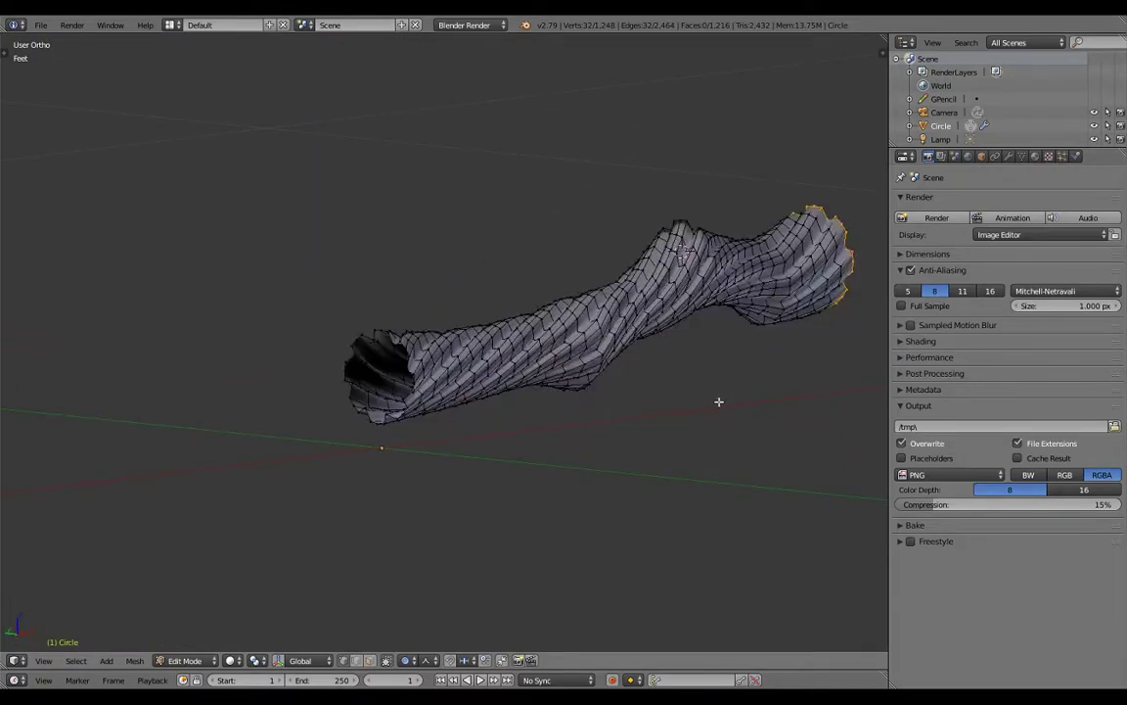
left_click(913, 273)
Select the edge loop at the tube's open end and extrude an inner loop from it
scroll(463, 492, "up", 3)
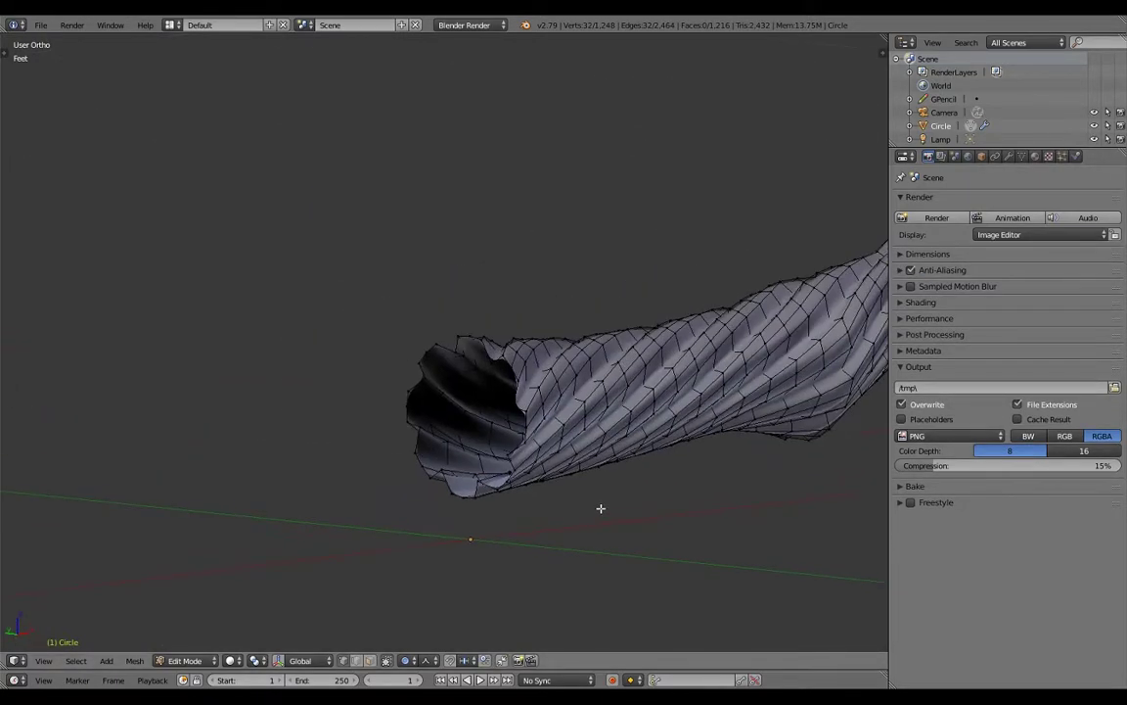
scroll(479, 408, "up", 1)
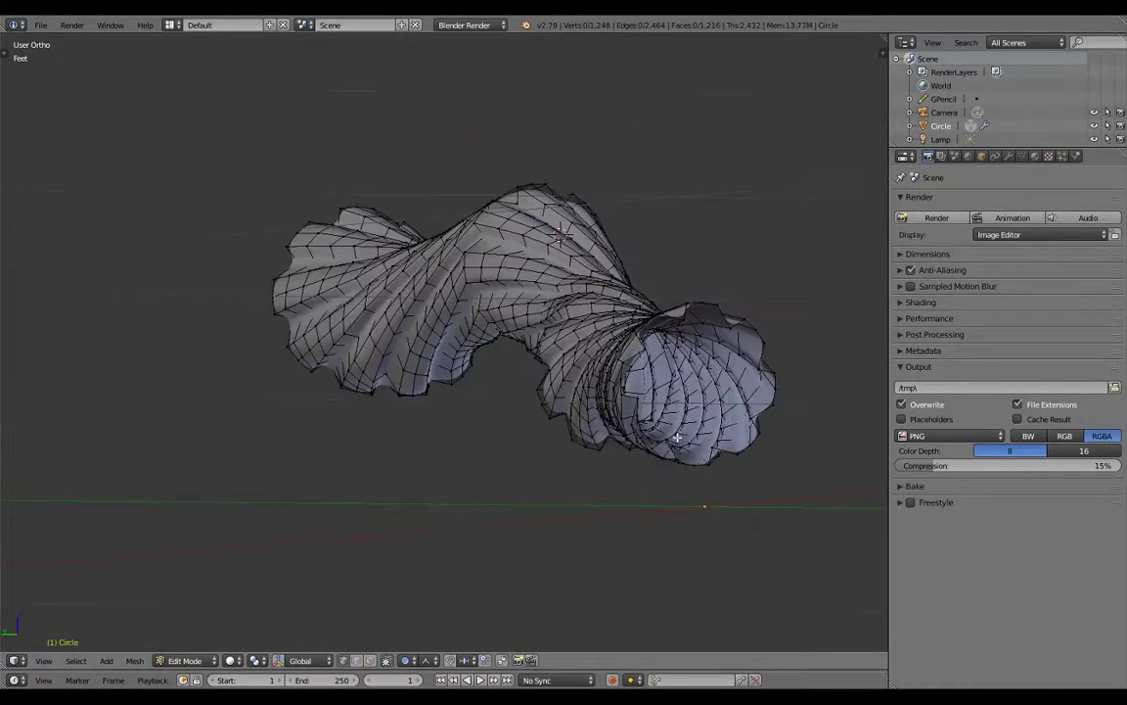
middle_click_drag(581, 454, 587, 391)
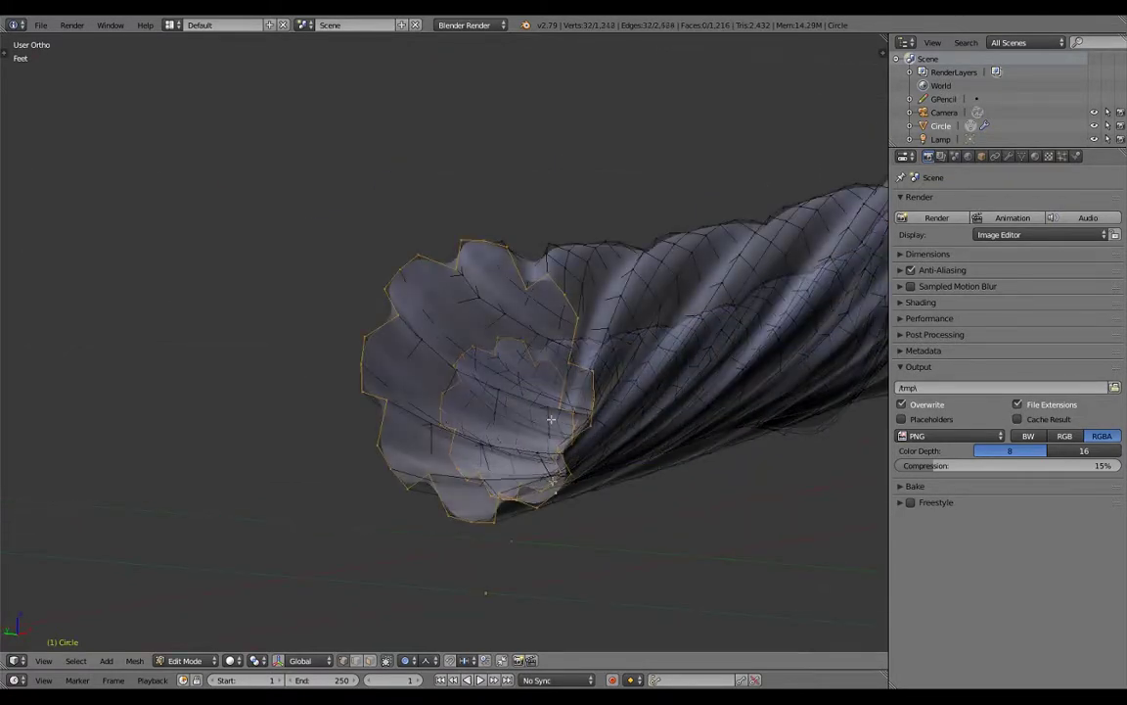
right_click(583, 392, "alt")
key("e")
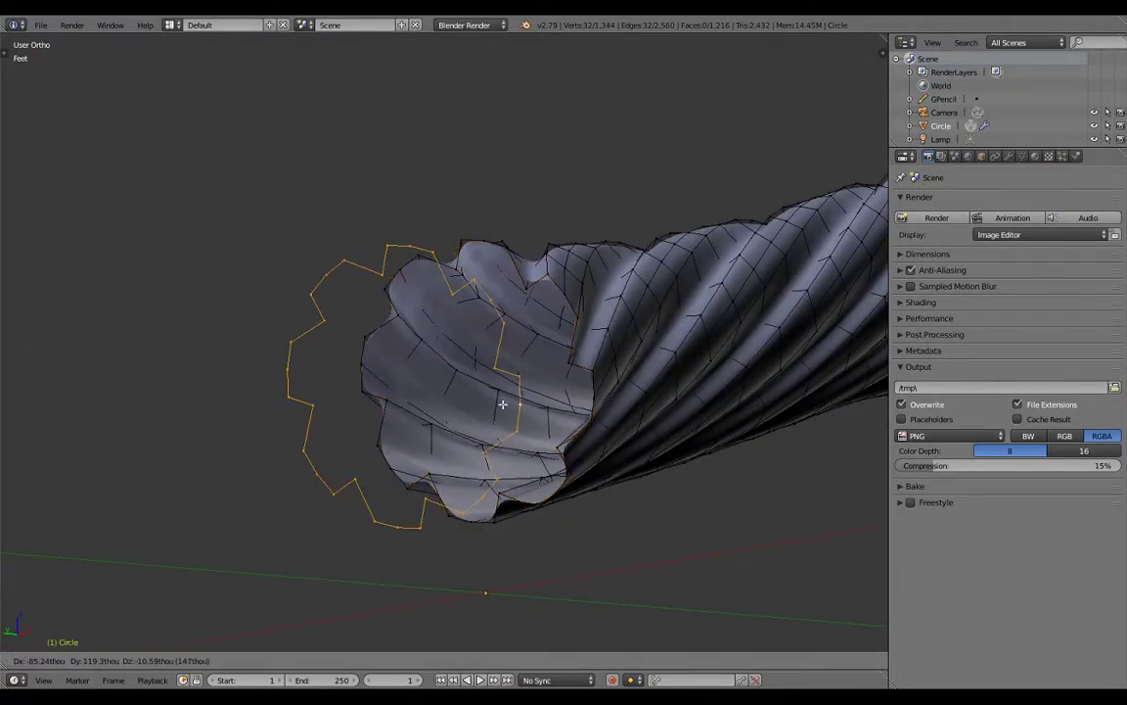
left_click(503, 402)
key("g")
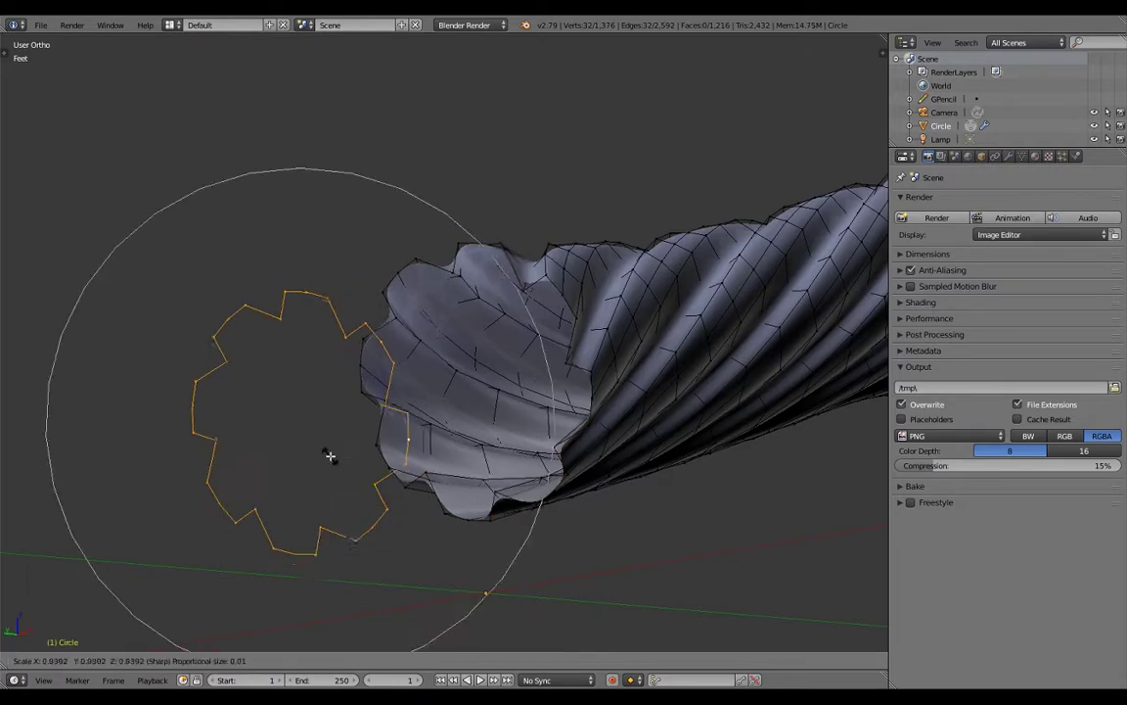
right_click(328, 480)
Shrink the inner loop to 0.515 into a small star-shaped ring and show the Tool Shelf
key("s")
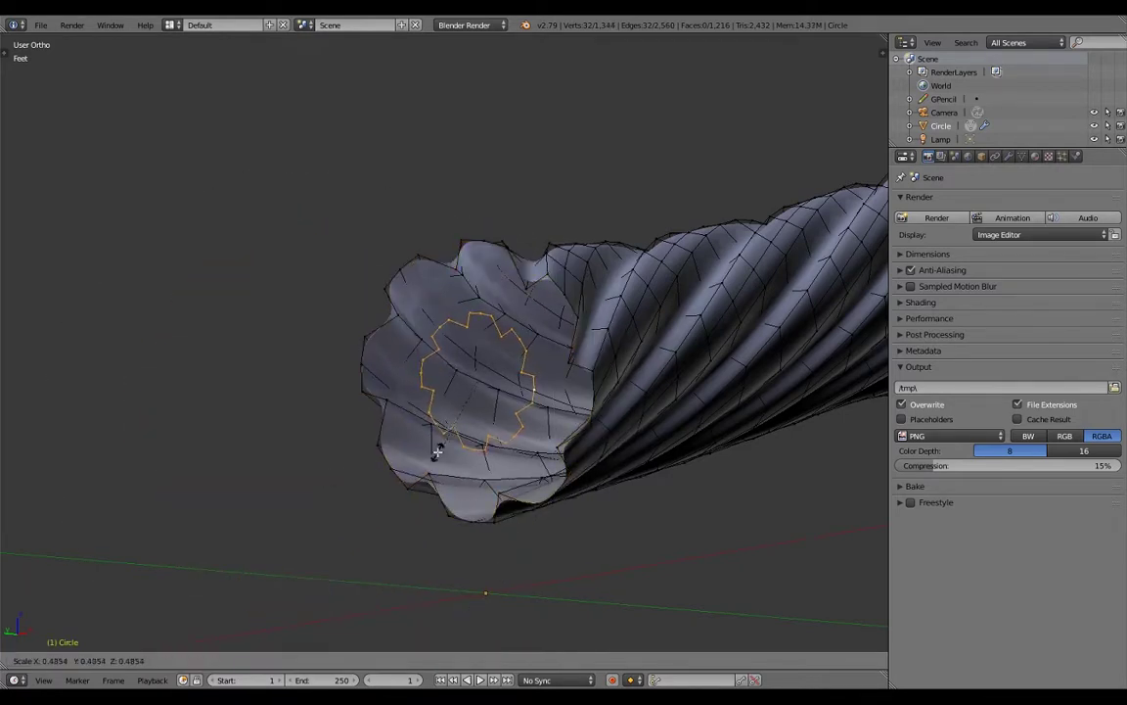
left_click(537, 391)
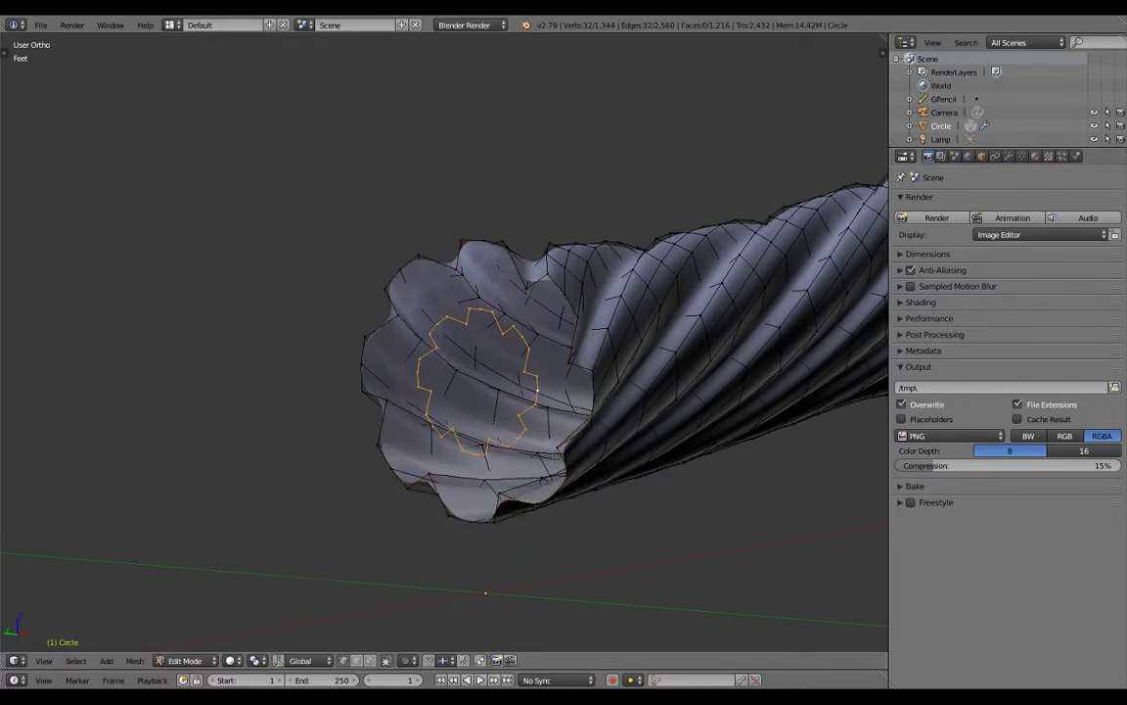
key("t")
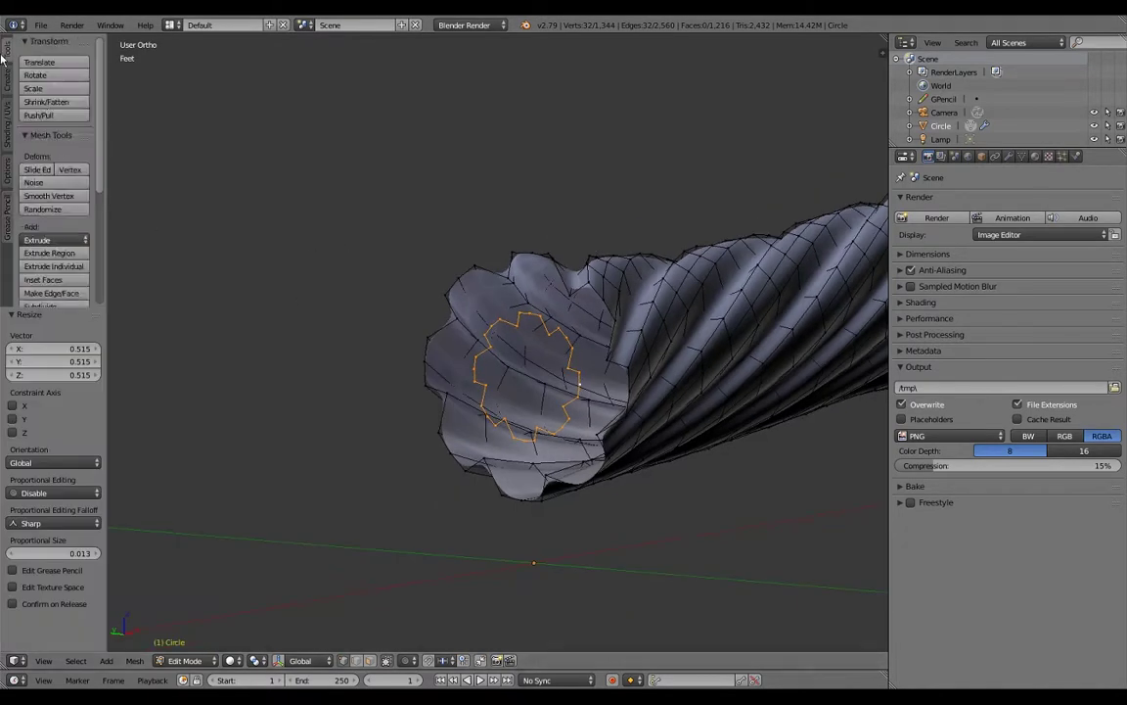
key("Tab")
key("Tab")
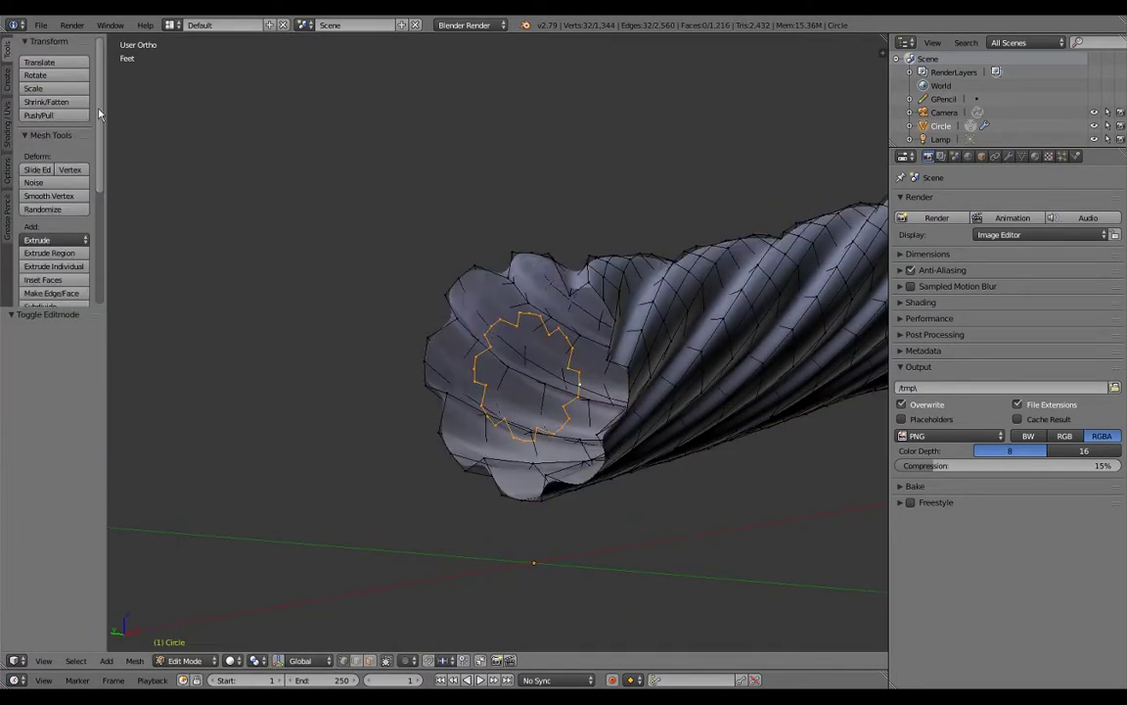
scroll(99, 115, "down", 5)
scroll(97, 147, "up", 5)
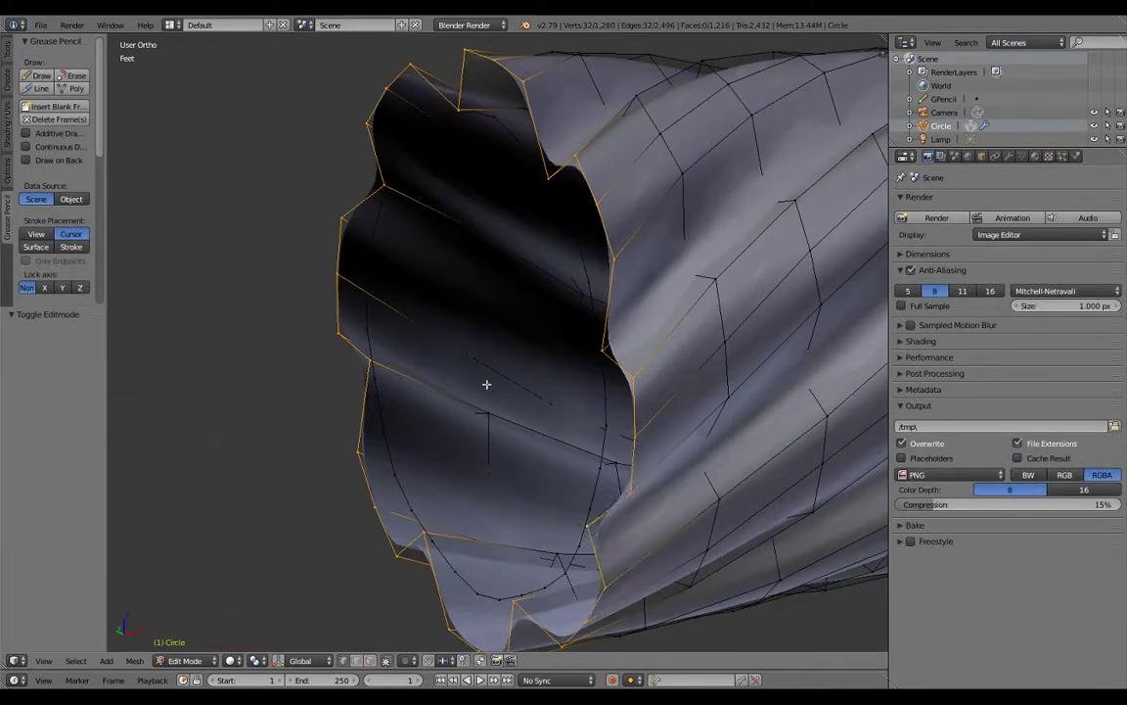
Enlarge the rim loop to thicken the lip, then look straight into the tube's end
key("a")
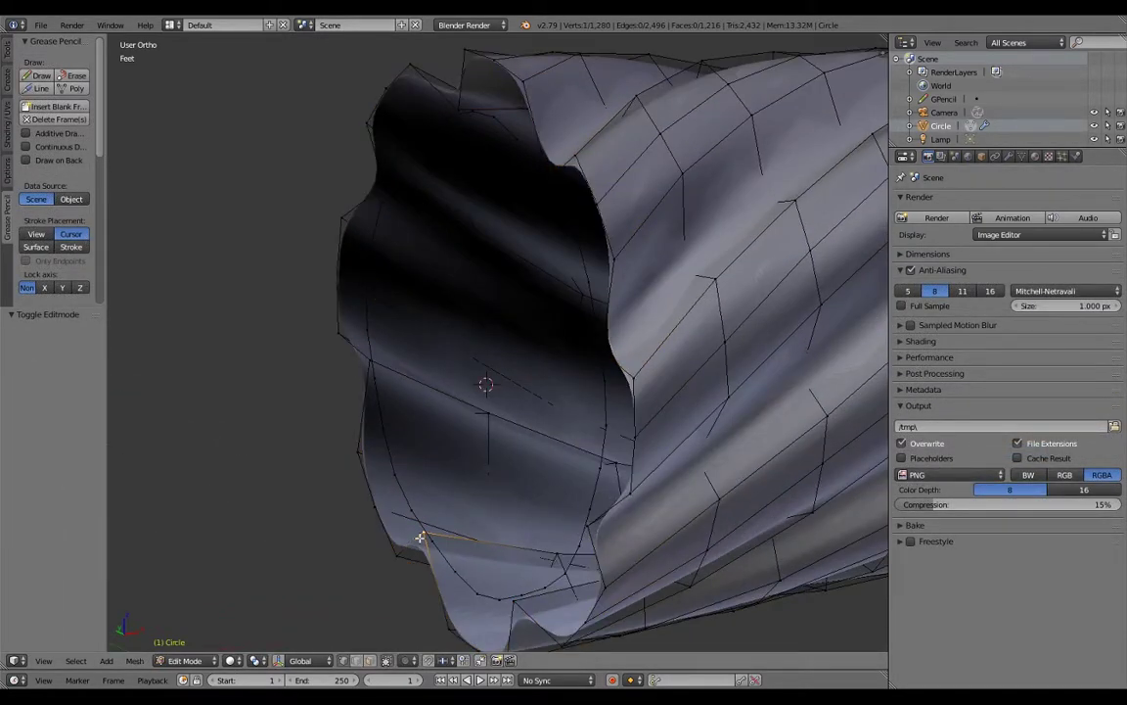
mouse_move(528, 308)
right_mouse_down()
mouse_move(579, 401)
mouse_move(448, 553)
right_mouse_up()
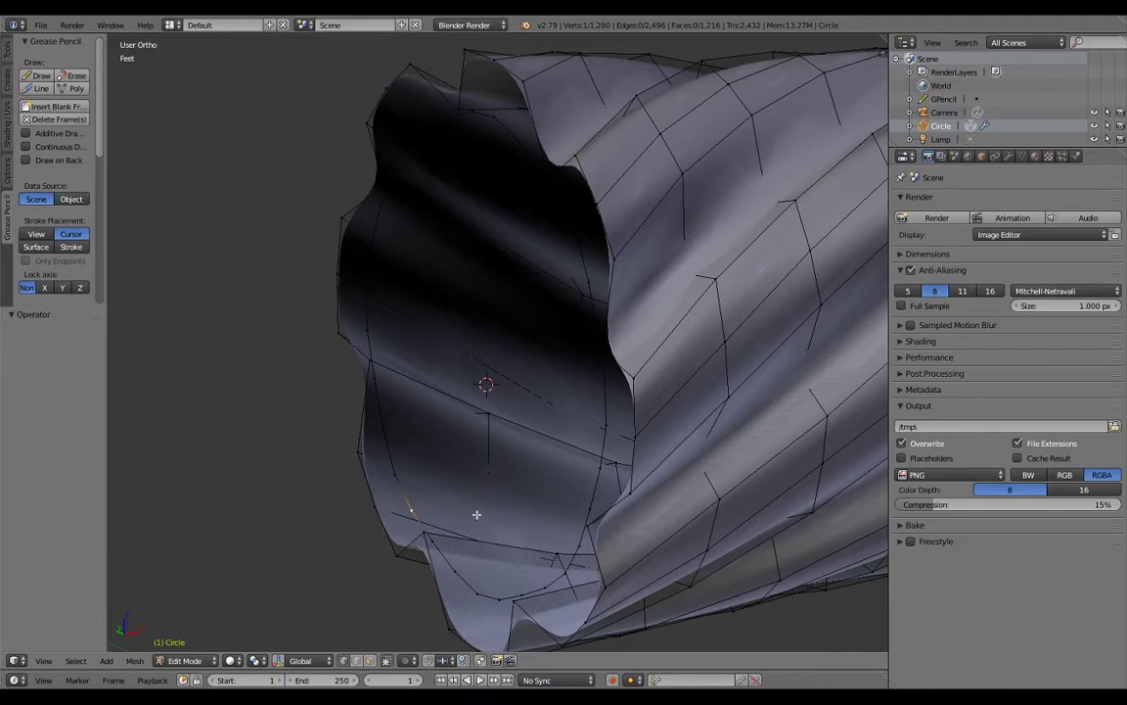
key("s")
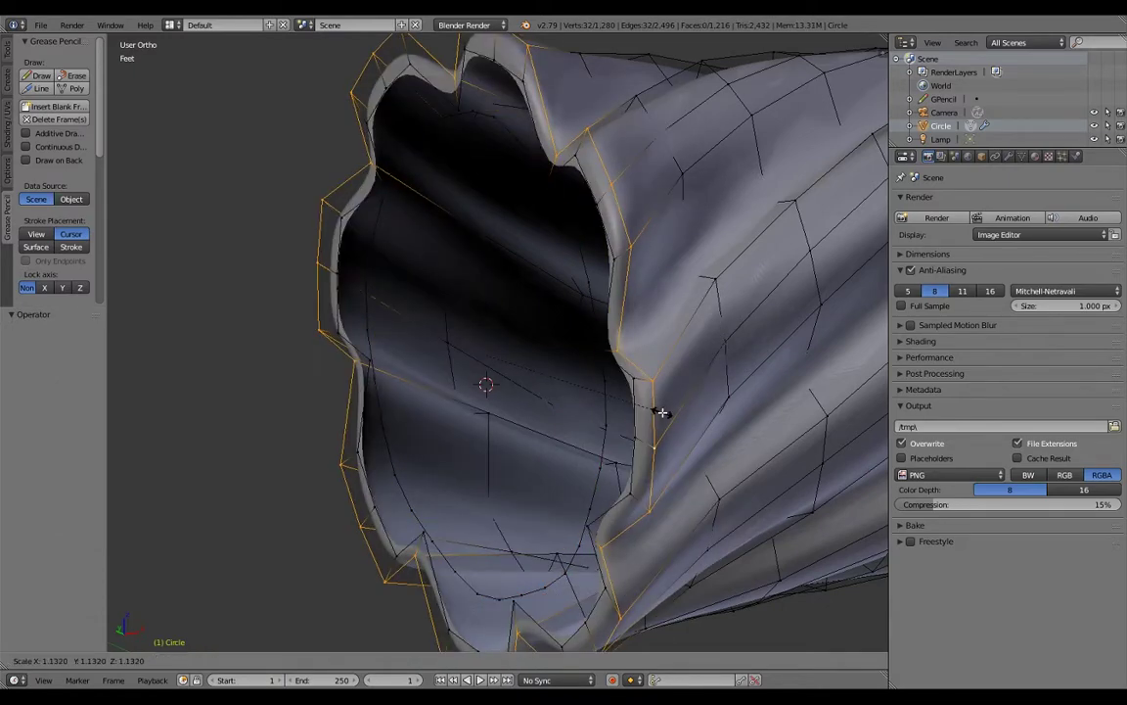
left_click(670, 424)
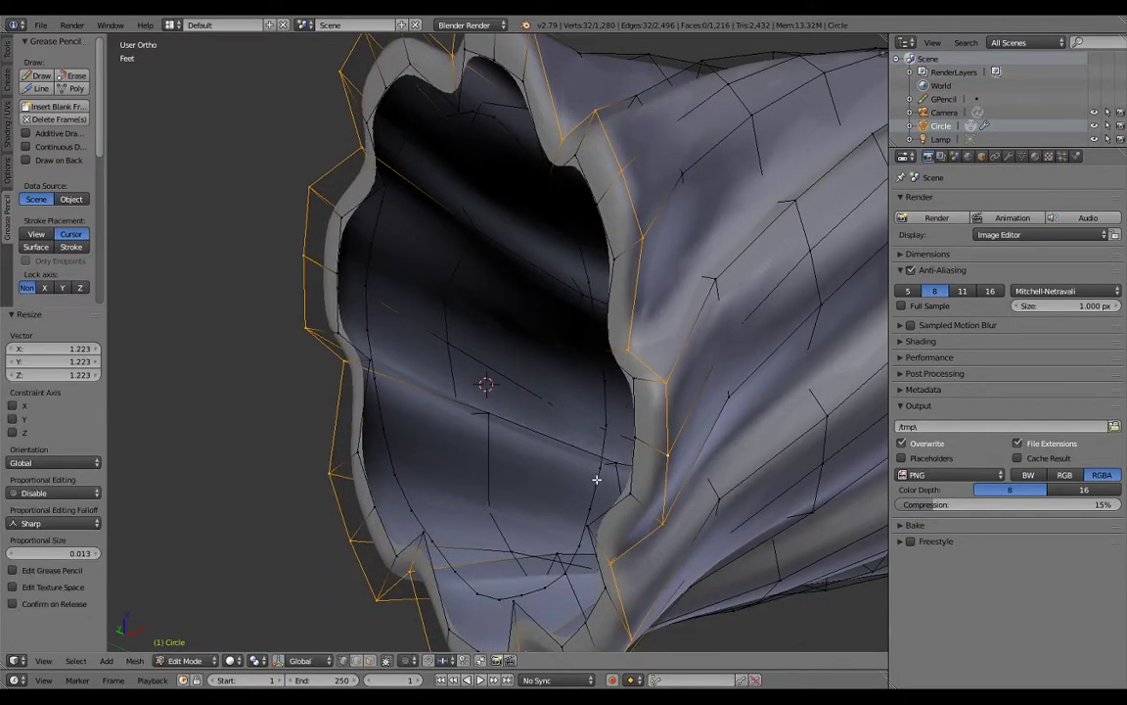
key("ctrl+KP_Add")
key("a")
key("a")
key("KP_1")
key("a")
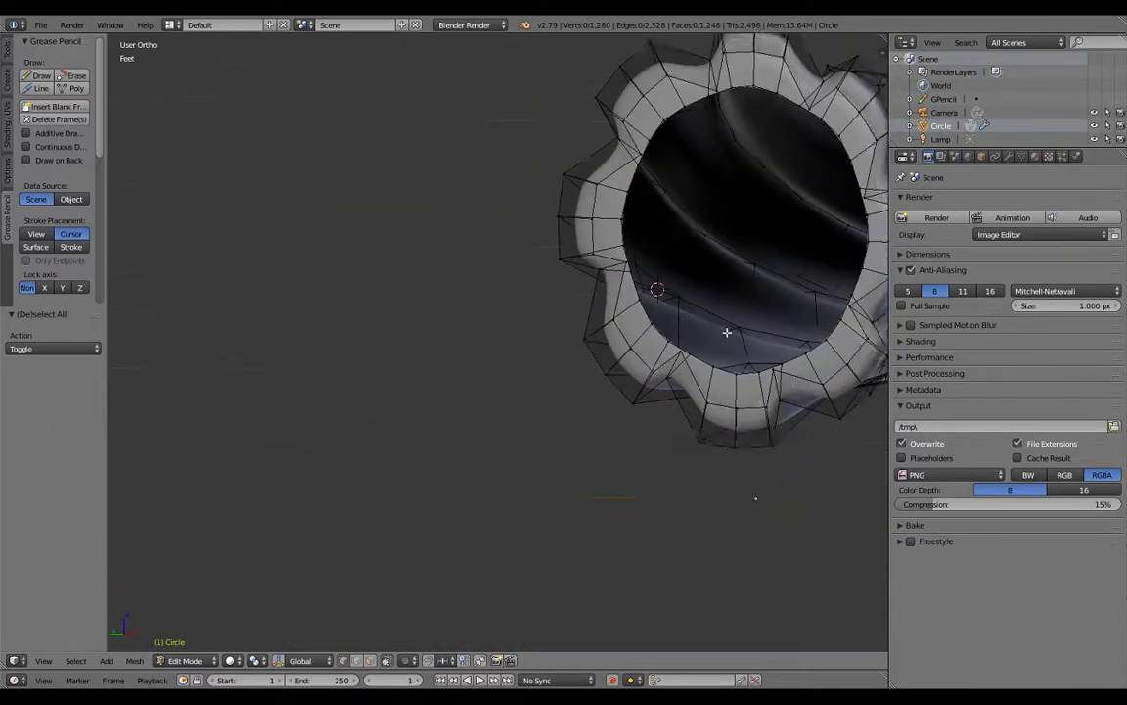
scroll(654, 294, "down", 1)
Delete the vertices of one rim edge loop
right_click(709, 346, "alt")
right_click(709, 347)
middle_click_drag(708, 347, 387, 304)
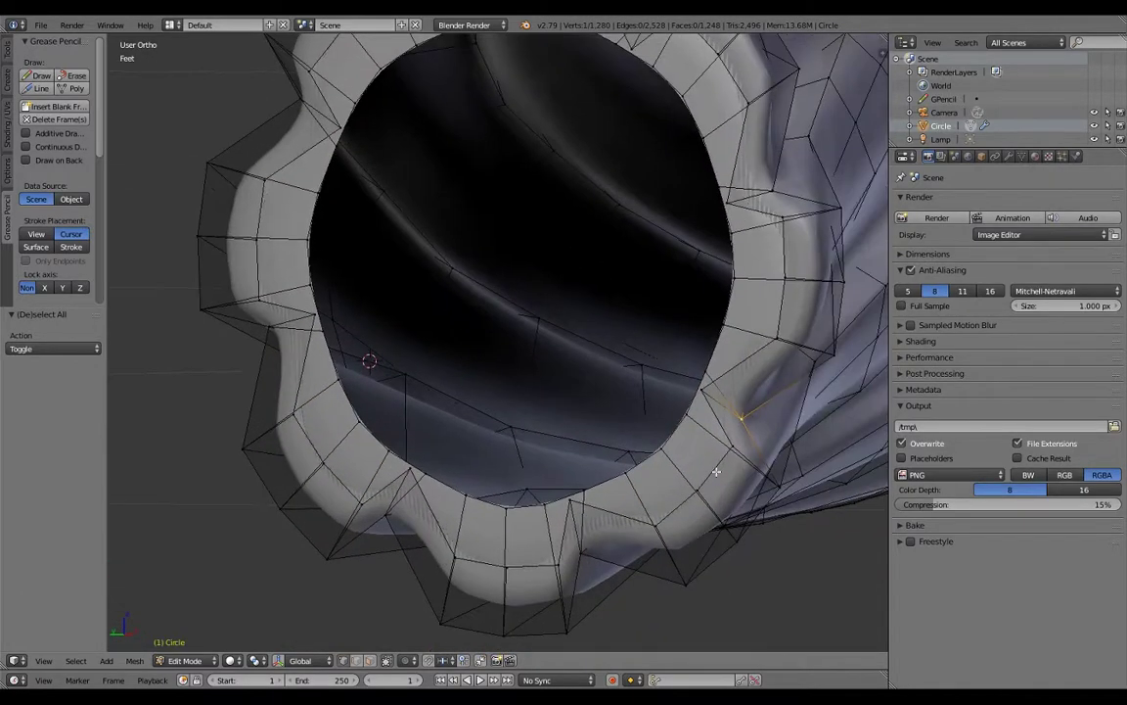
right_click(393, 313, "alt")
key("x")
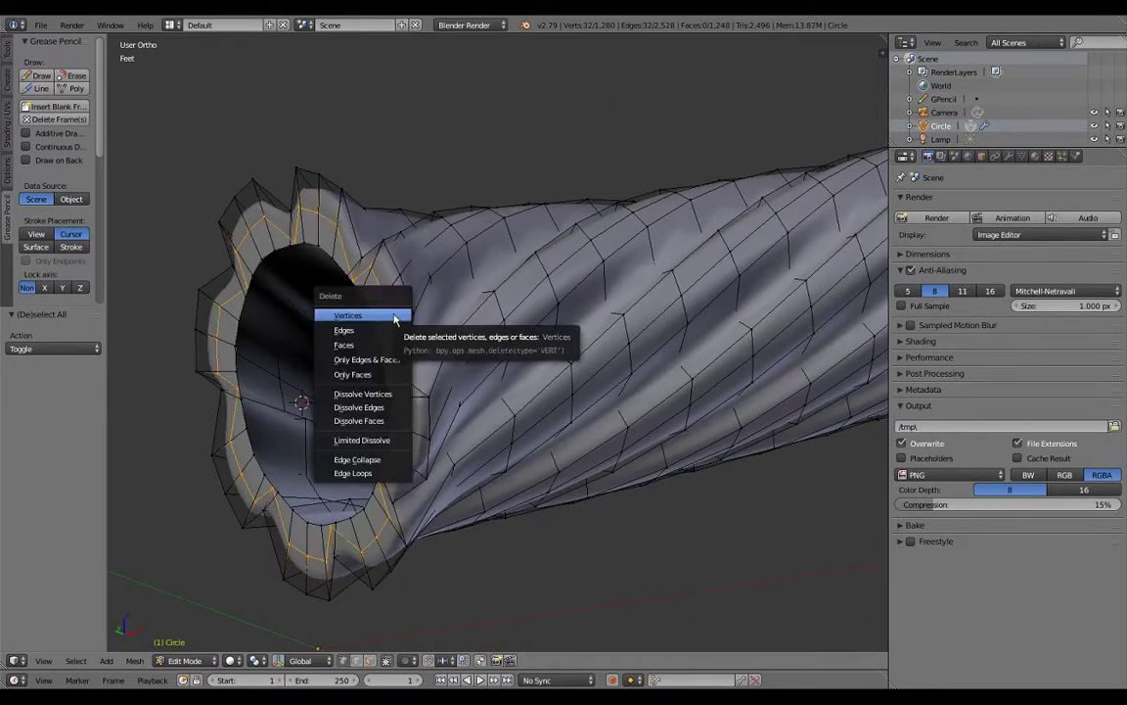
left_click(393, 313)
Narrow the opening loop and pull the outer fluted rim loop inward
middle_click_drag(394, 313, 538, 272)
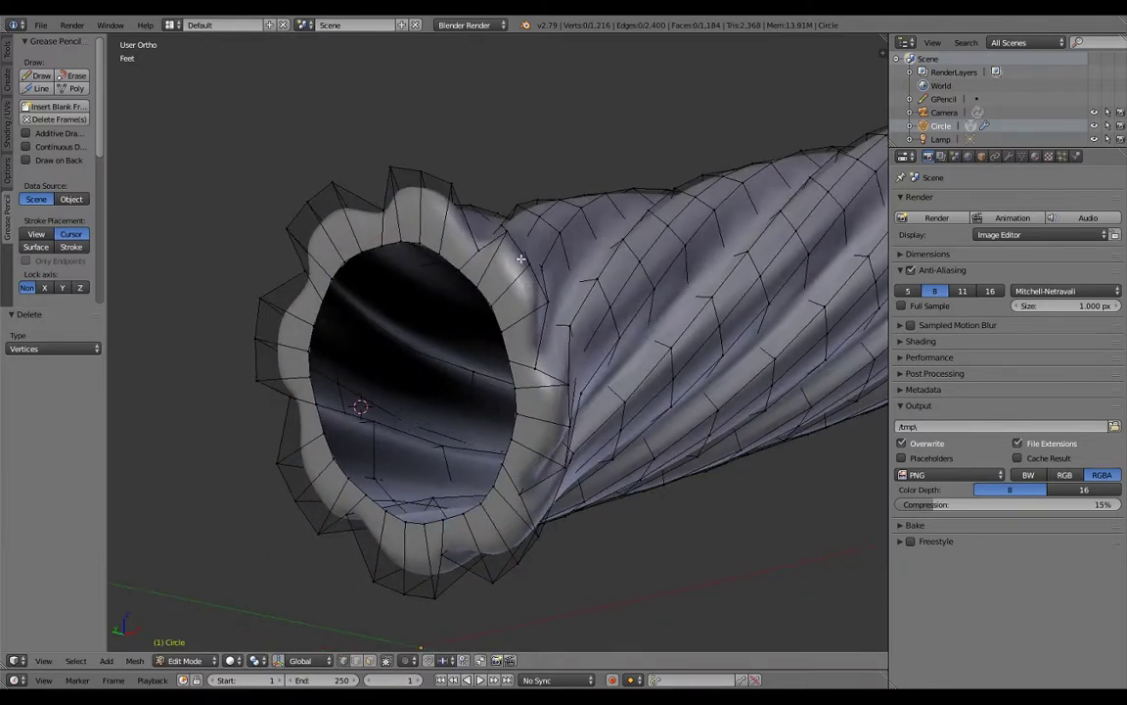
right_click(539, 272, "alt")
key("s")
left_click(489, 323)
key("s")
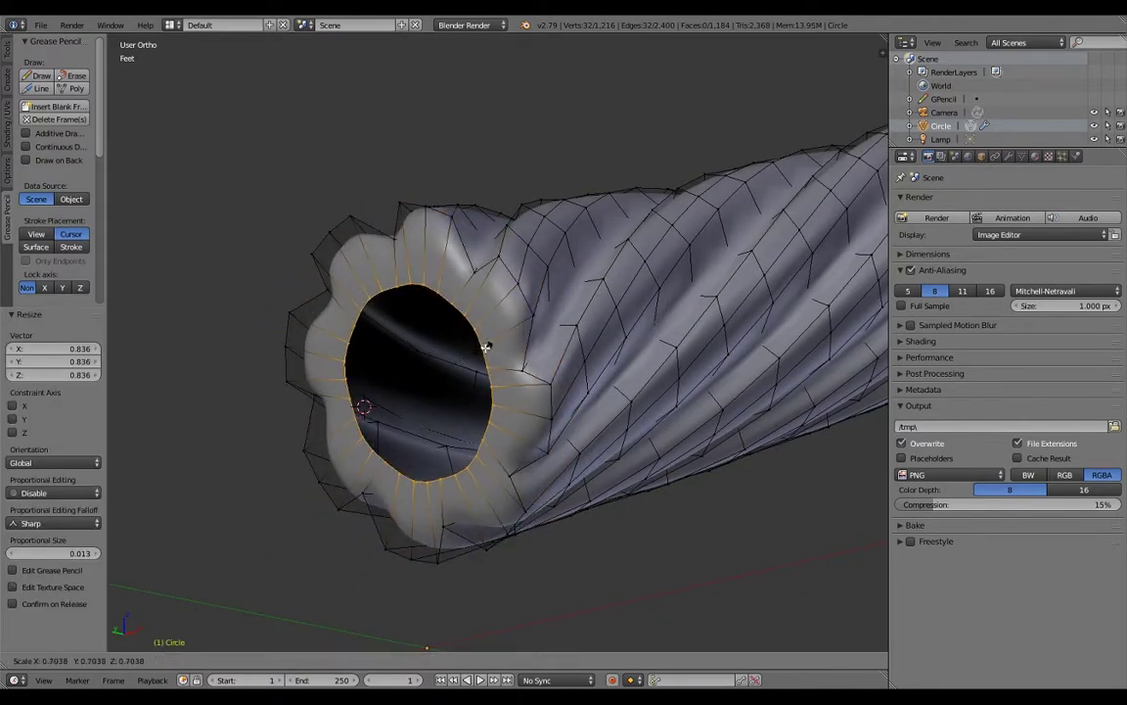
left_click(478, 343)
right_click(426, 233, "alt")
key("s")
left_click(426, 233)
key("KP_1")
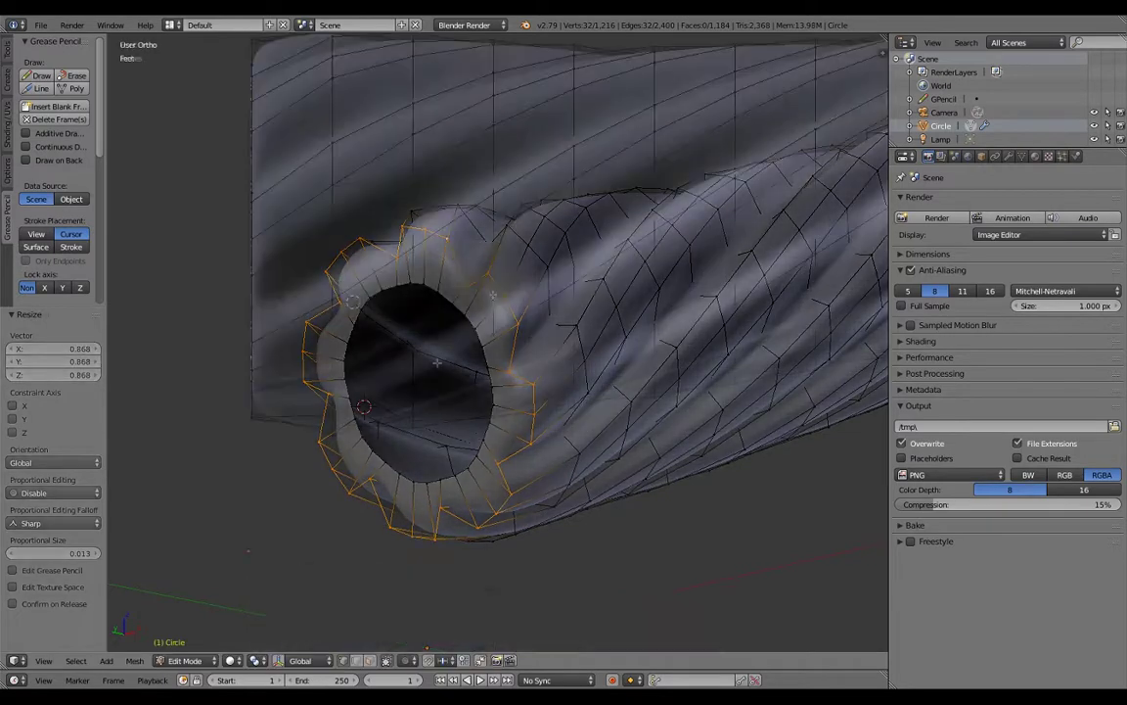
In wireframe front view, extrude the end loop 48.2thou along X
key("z")
key("x")
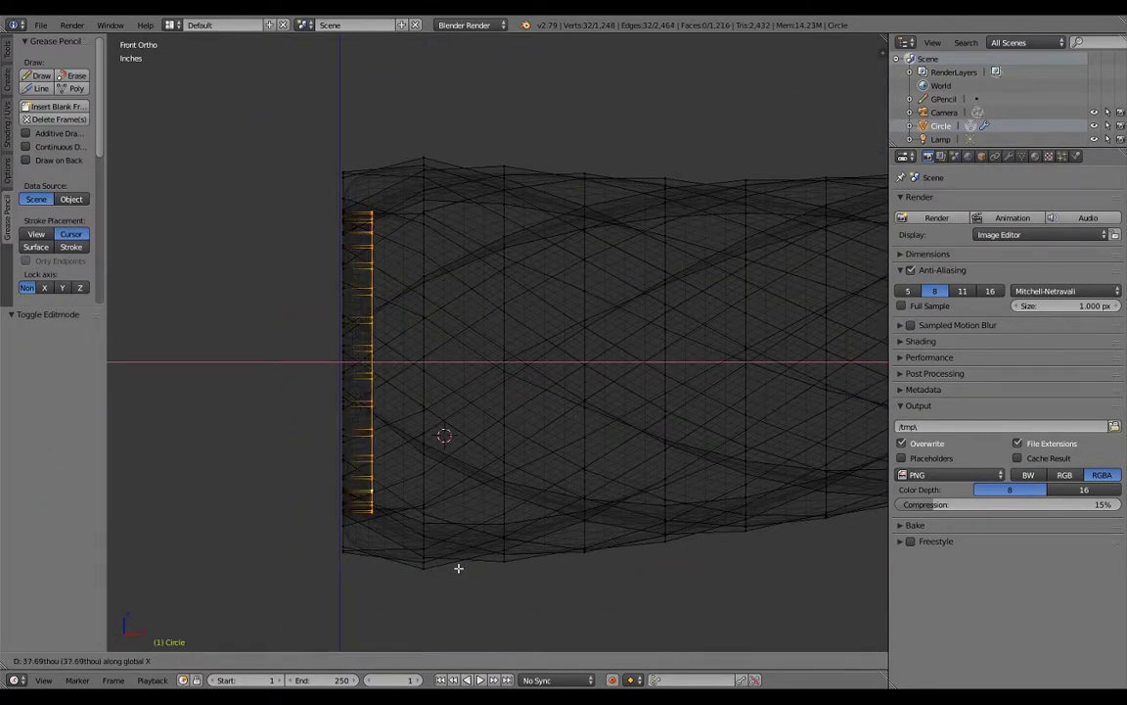
left_click(460, 568)
middle_click_drag(463, 569, 486, 567)
key("KP_1")
key("e")
key("x")
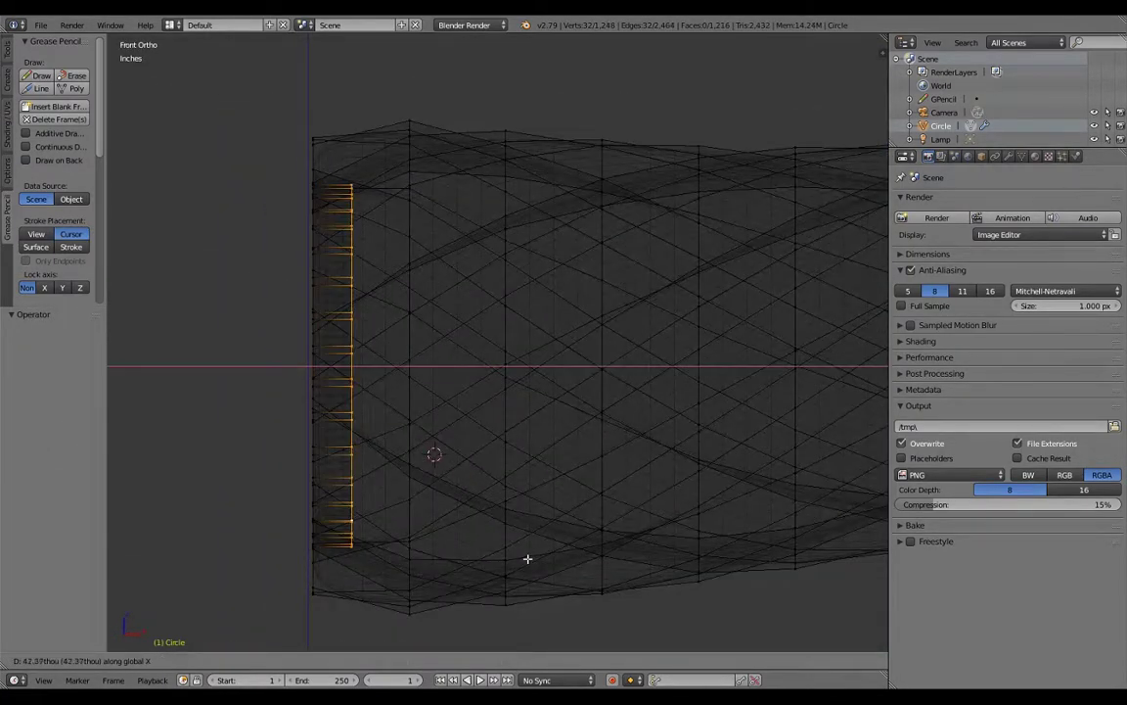
left_click(533, 559)
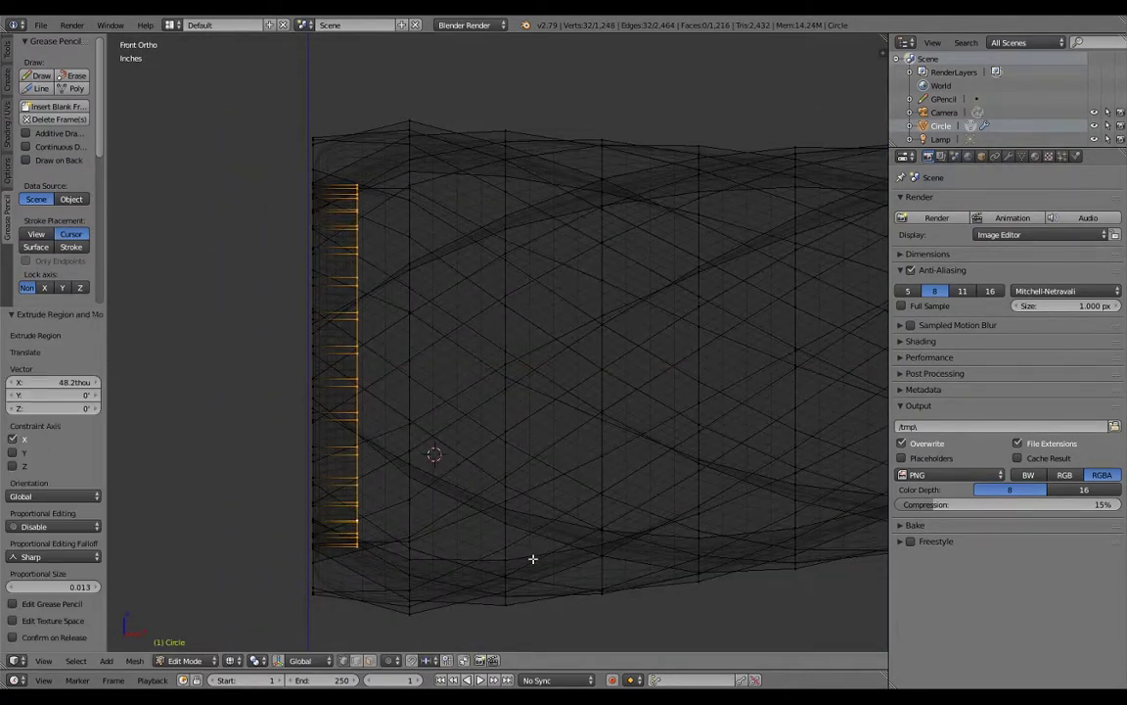
left_click(472, 572)
Snap the 3D cursor to the selected loop and scale the loop to 0.916 around it
key("shift+s")
left_click(460, 634)
key("s")
left_click(409, 589)
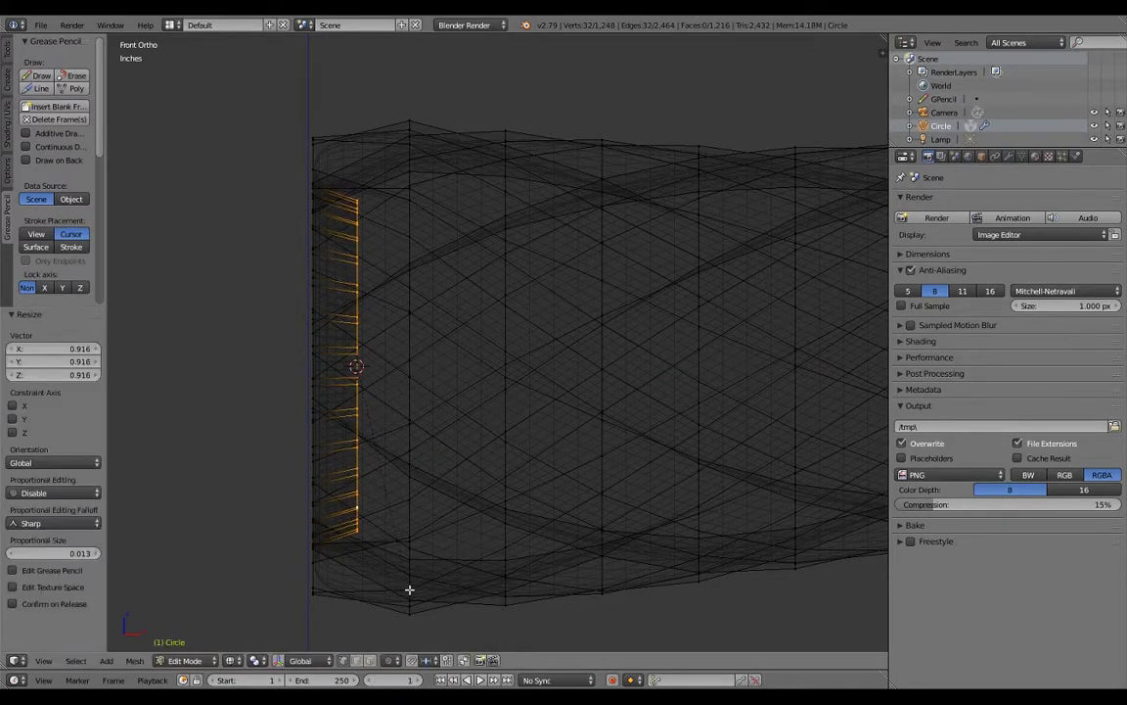
View the handle's end in solid shading and begin loop cuts across the end face
middle_click_drag(409, 589, 441, 578)
key("Tab")
key("z")
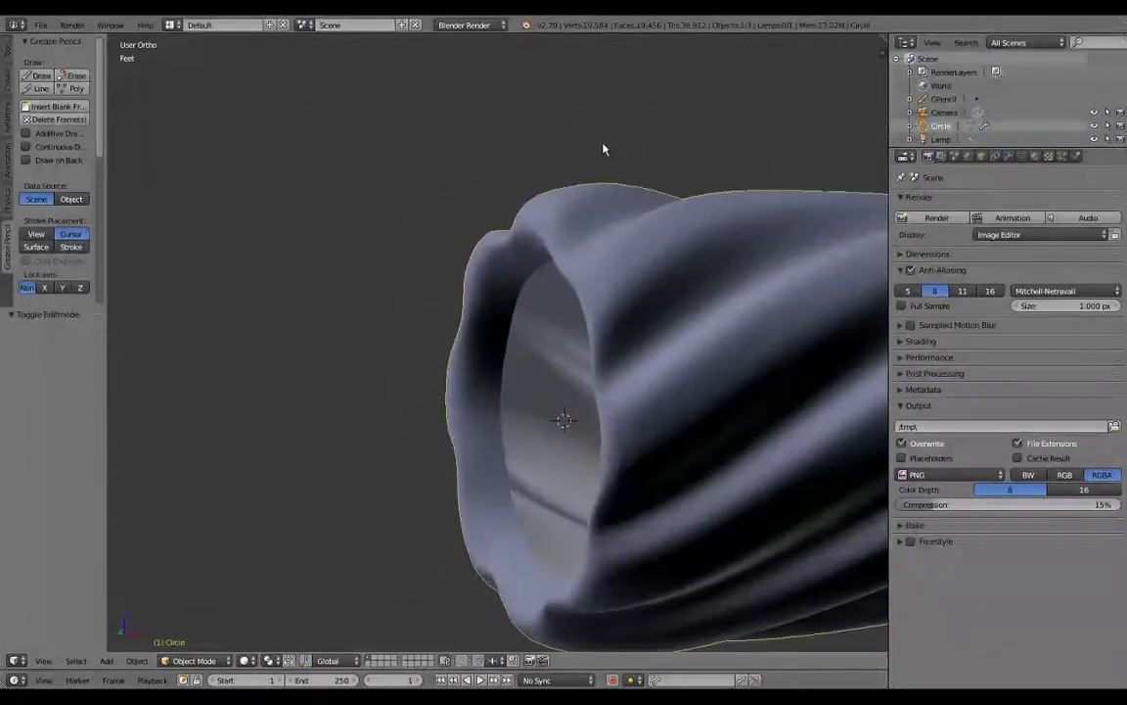
middle_click_drag(564, 421, 536, 345)
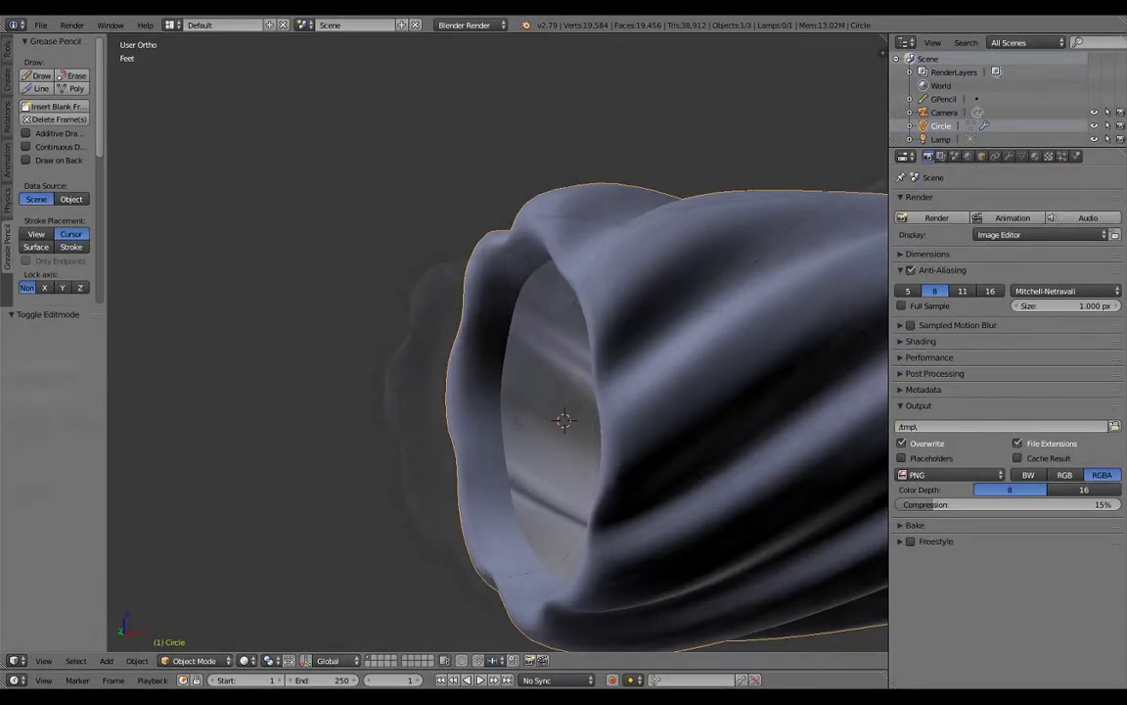
key("Tab")
key("ctrl+r")
scroll(535, 346, "up", 2)
Add concentric loop cuts to the end cap and push an inner ring 15.6thou along X
scroll(535, 345, "up", 2)
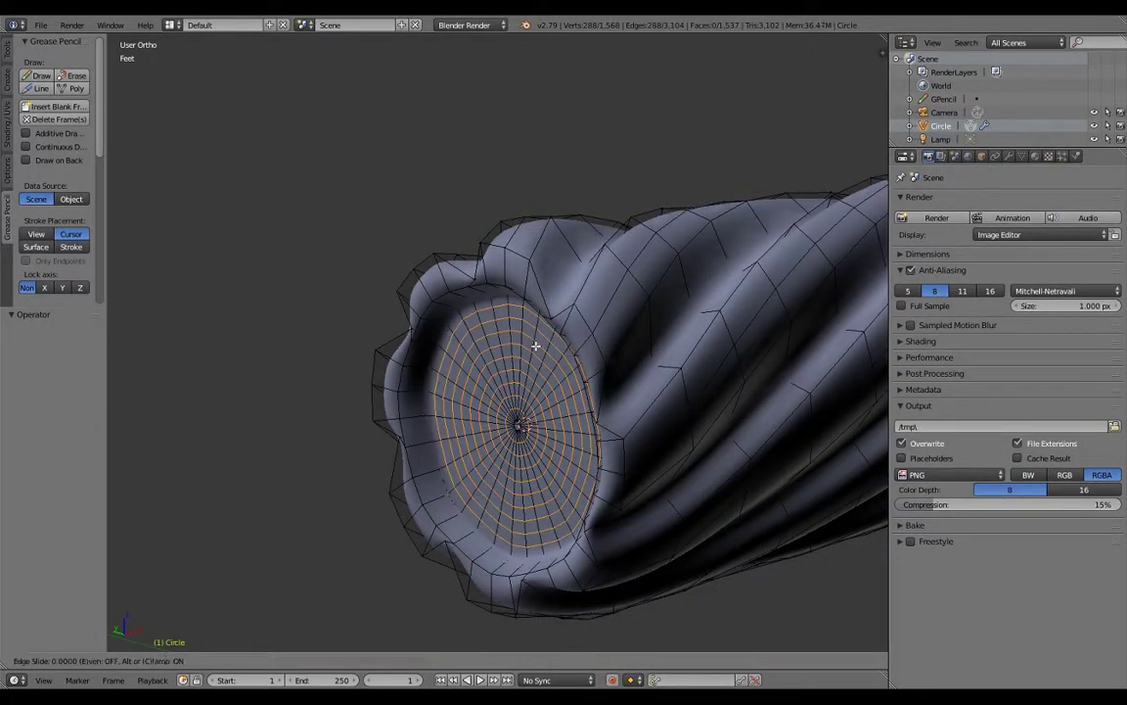
left_click(536, 345)
right_click(518, 314)
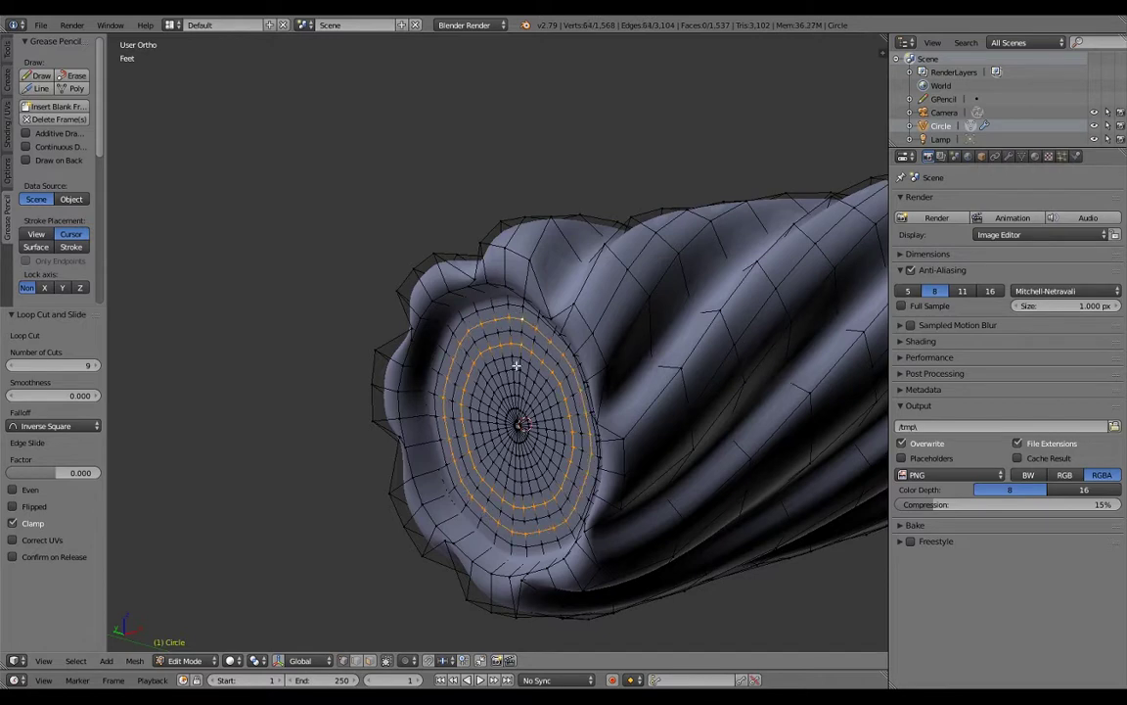
key("a")
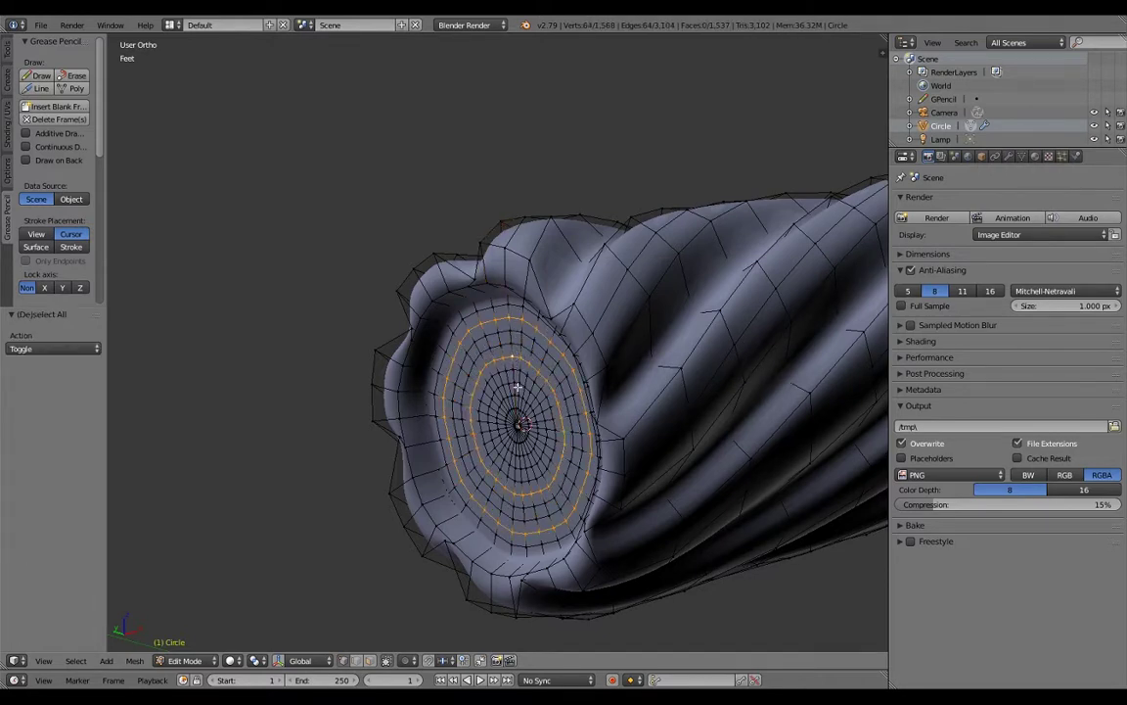
key("g")
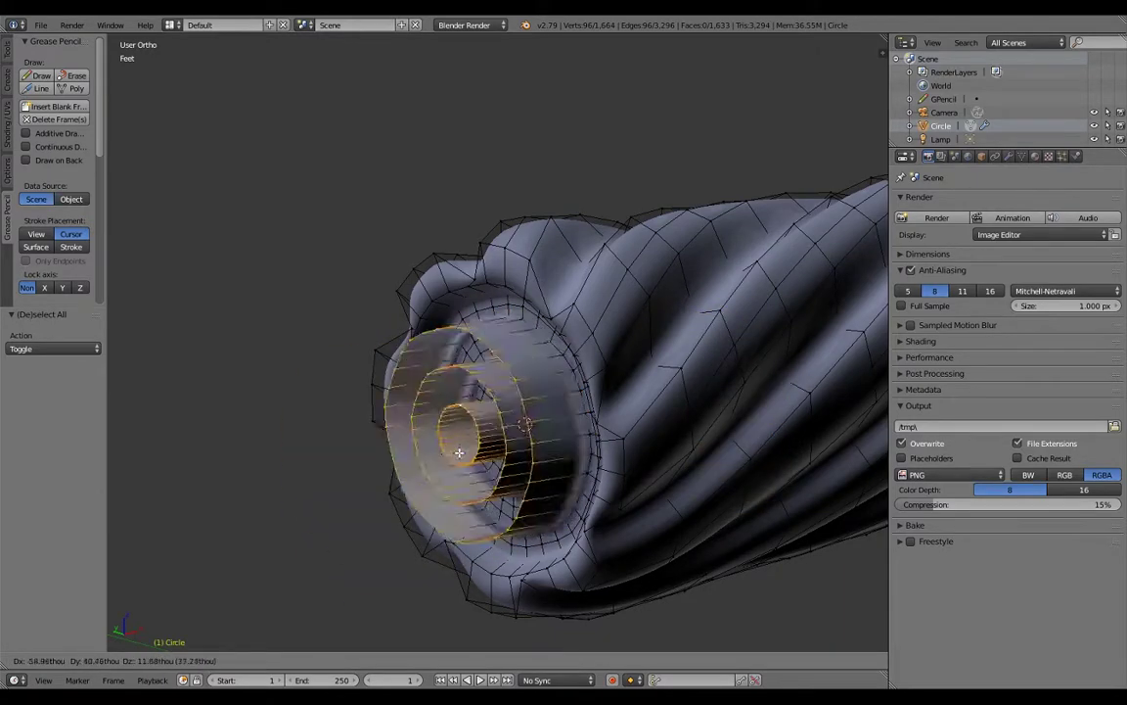
right_click(507, 422)
key("g")
key("x")
left_click(508, 423)
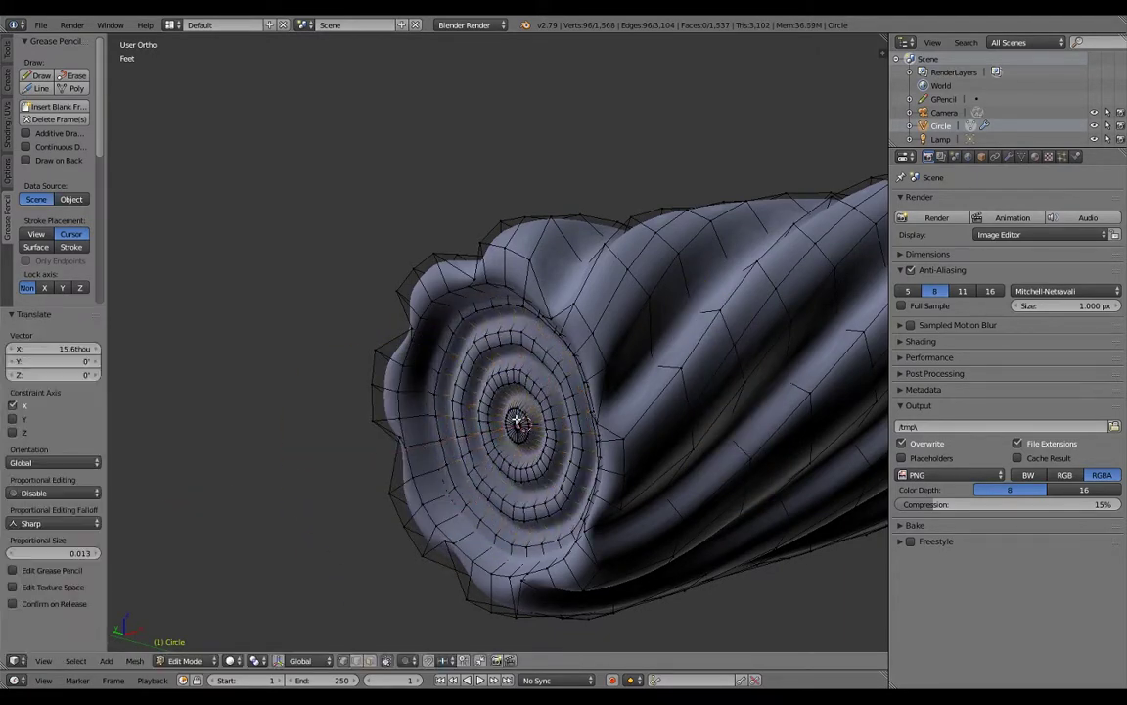
mouse_move(509, 423)
middle_mouse_down()
mouse_move(775, 441)
mouse_move(703, 427)
mouse_move(744, 437)
mouse_move(642, 441)
mouse_move(719, 460)
mouse_move(651, 514)
mouse_move(684, 496)
mouse_move(617, 478)
middle_mouse_up()
key("Tab")
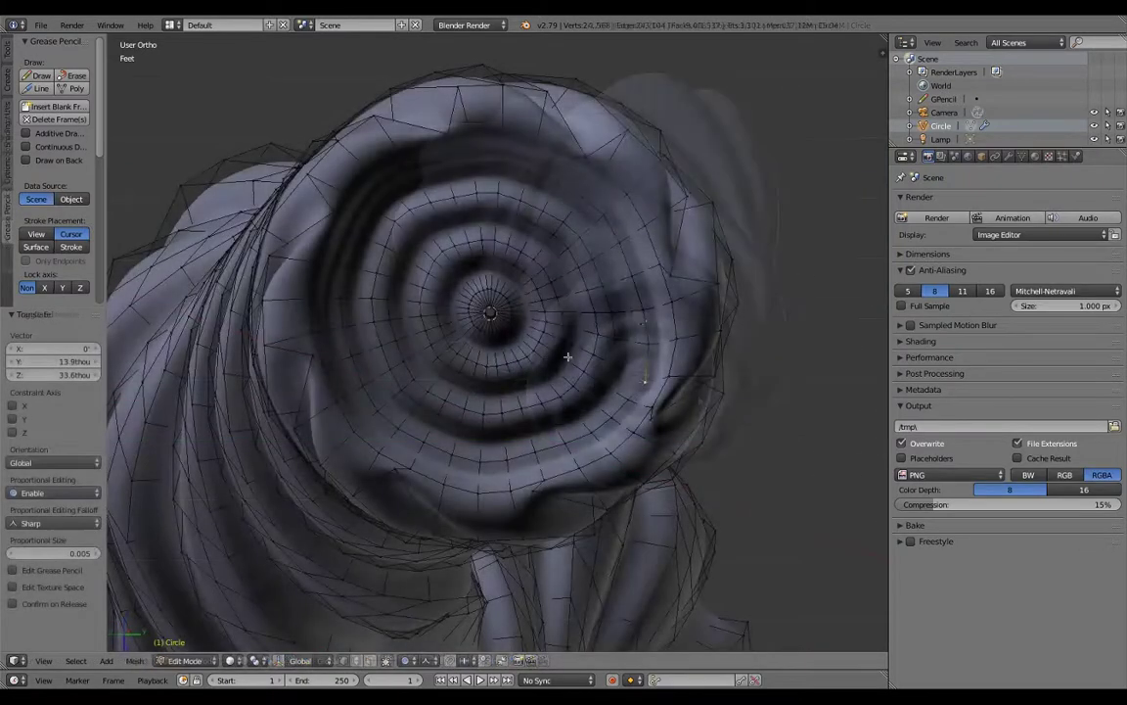
Softly pull vertices on the end face's lower rim and left side to distort the swirl
key("g")
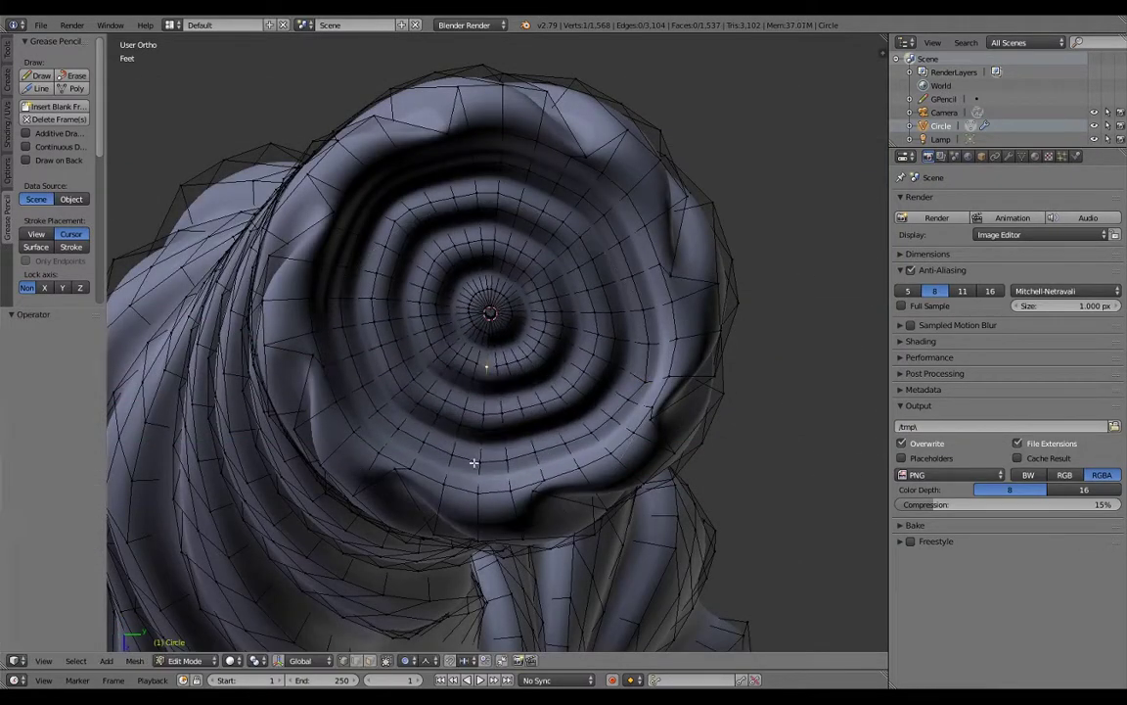
left_click(474, 494)
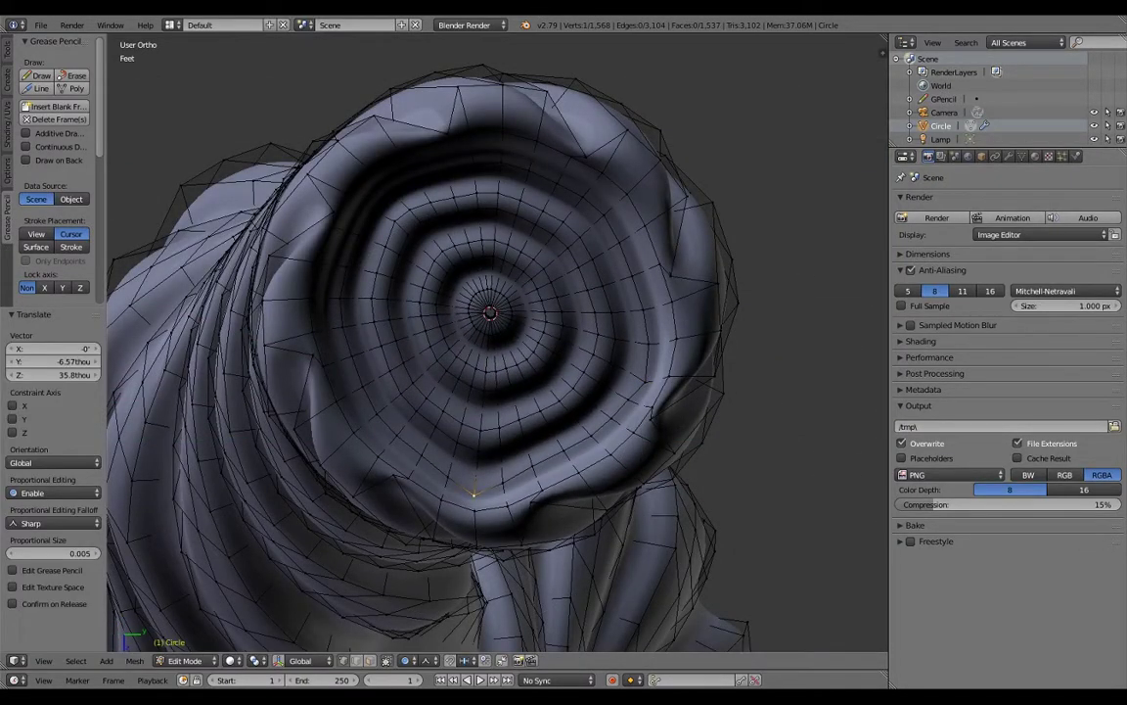
key("g")
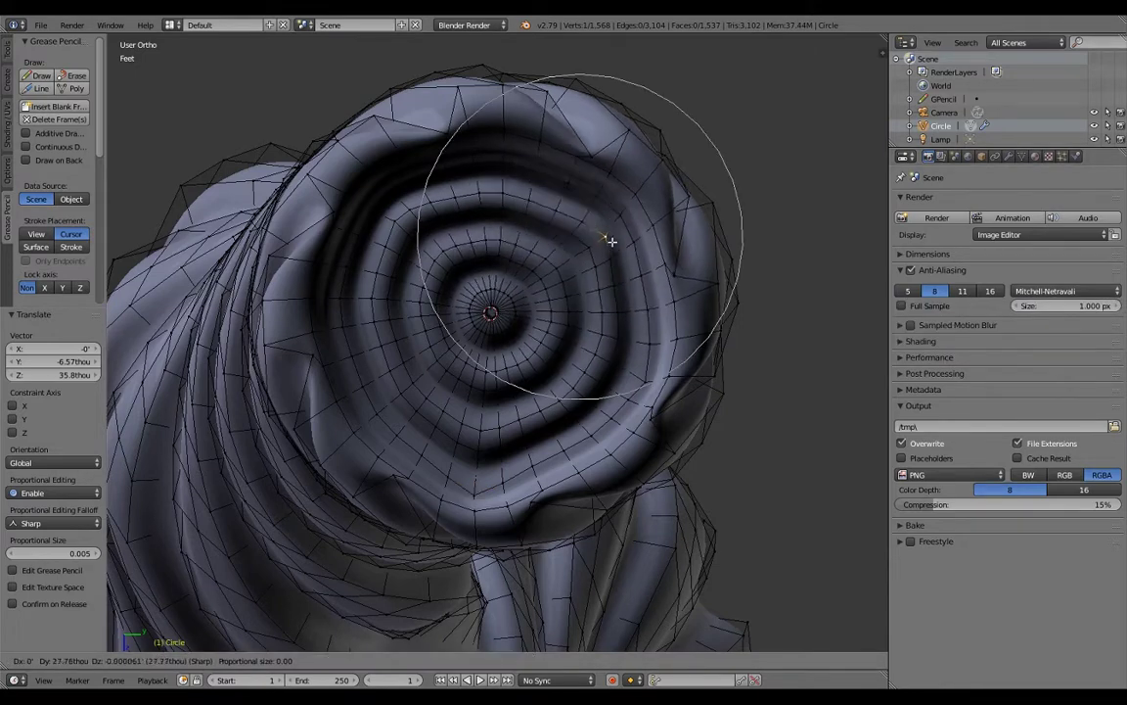
left_click(655, 340)
right_click_drag(342, 326, 347, 397)
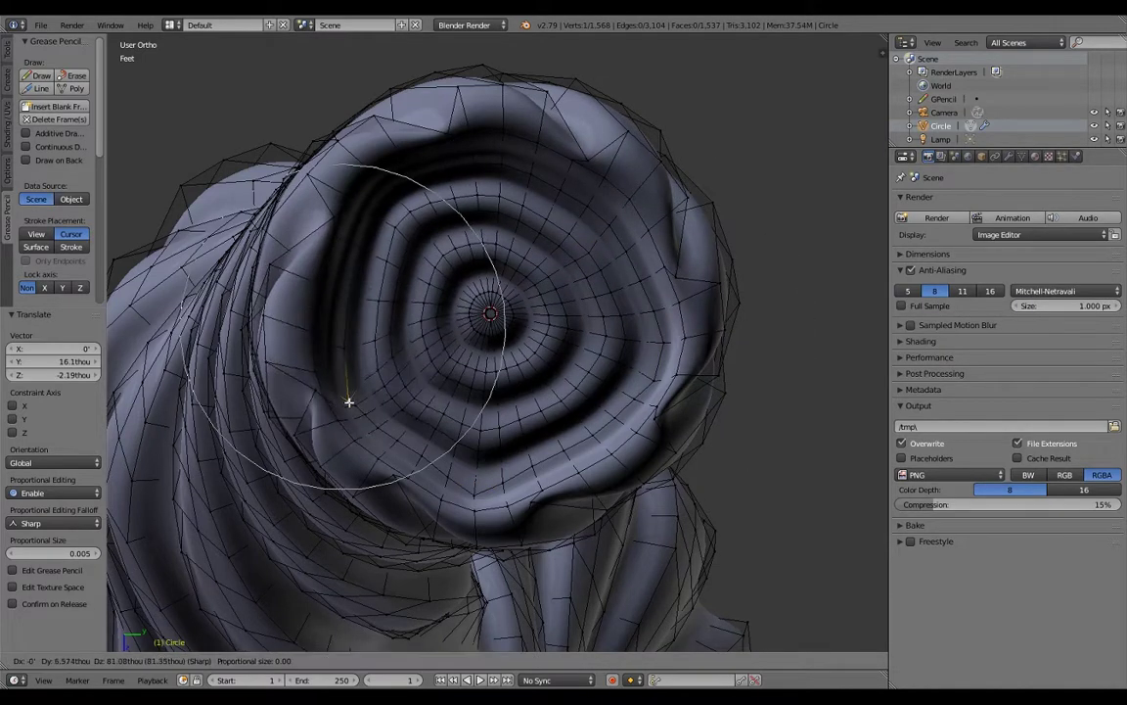
key("g")
left_click(559, 397)
Soft-move more end-face vertices, including the centre, for an uneven organic swirl
key("g")
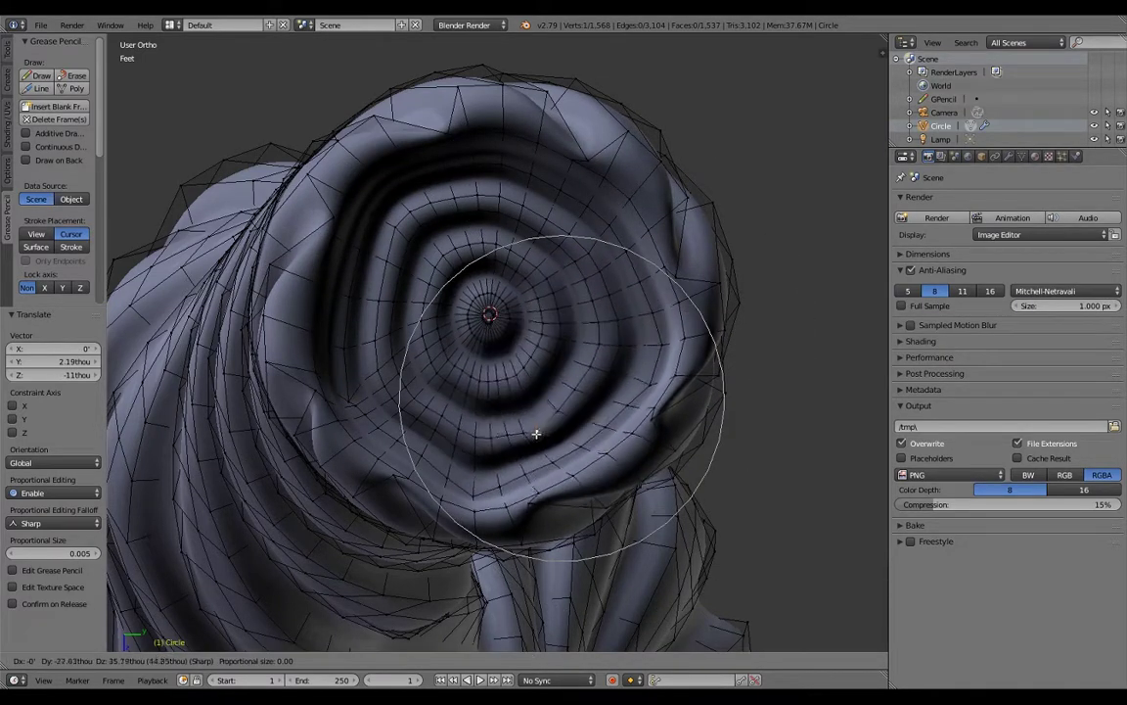
left_click(533, 432)
key("a")
mouse_move(533, 432)
middle_mouse_down()
mouse_move(642, 446)
mouse_move(521, 415)
mouse_move(455, 334)
middle_mouse_up()
key("Tab")
key("Tab")
scroll(402, 244, "up", 3)
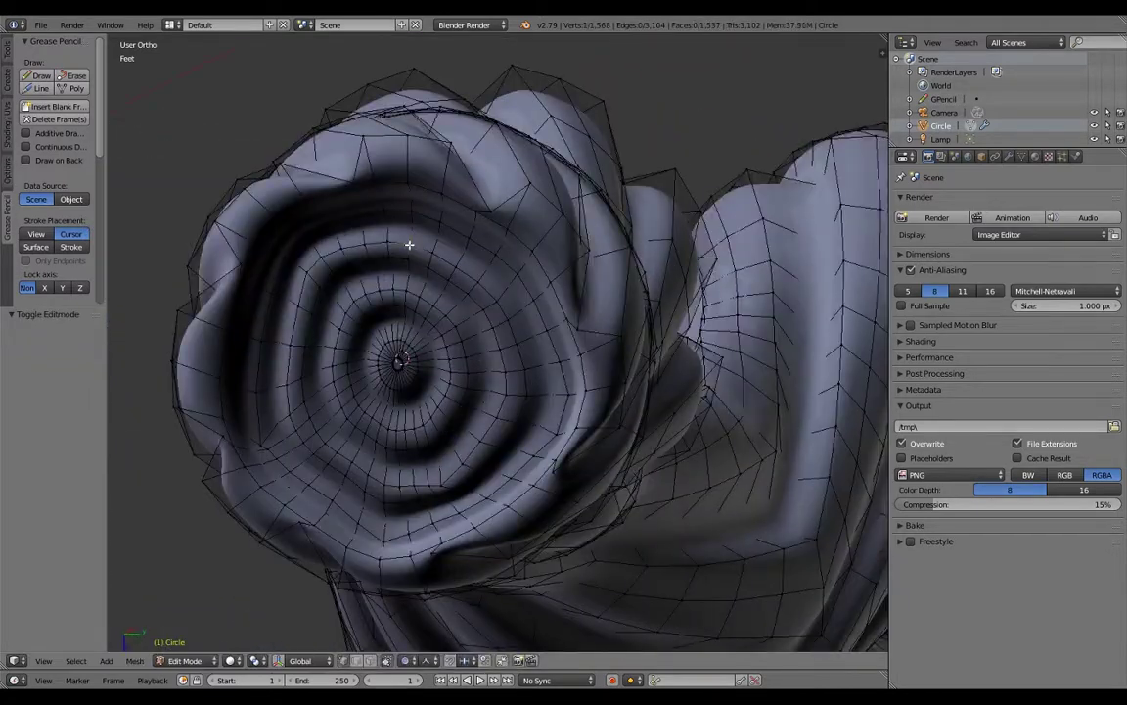
key("g")
left_click(412, 212)
key("g")
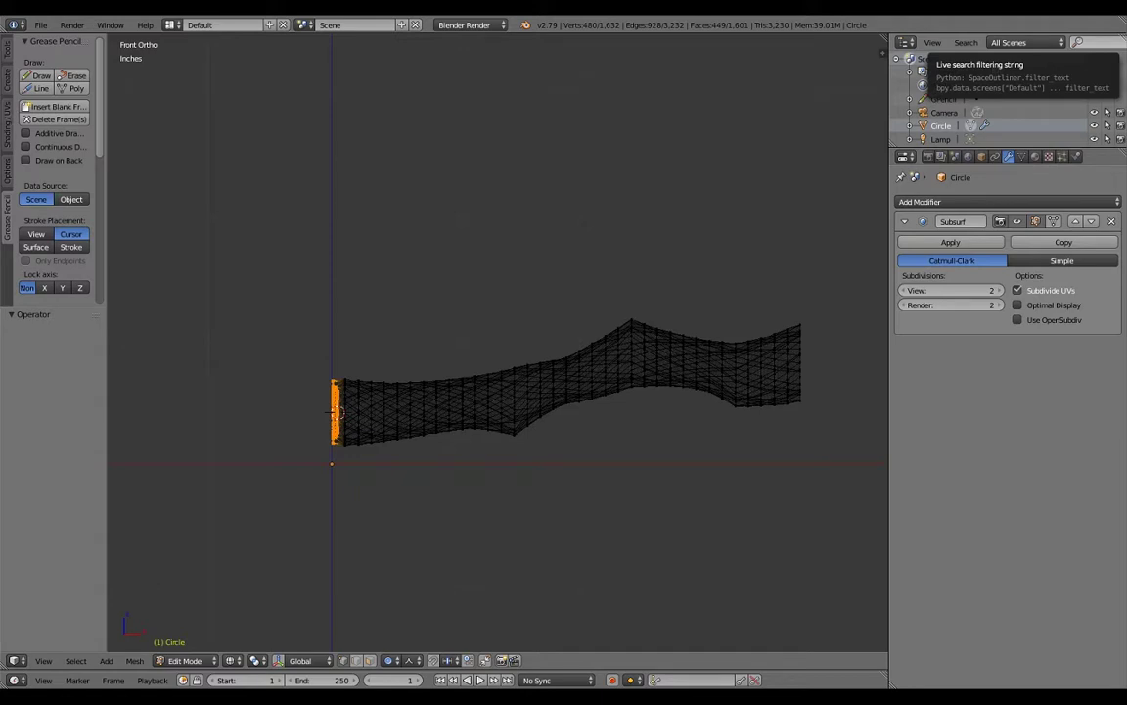
Shear the selected end loop into a slanted cut
key("shift+ctrl+alt+s")
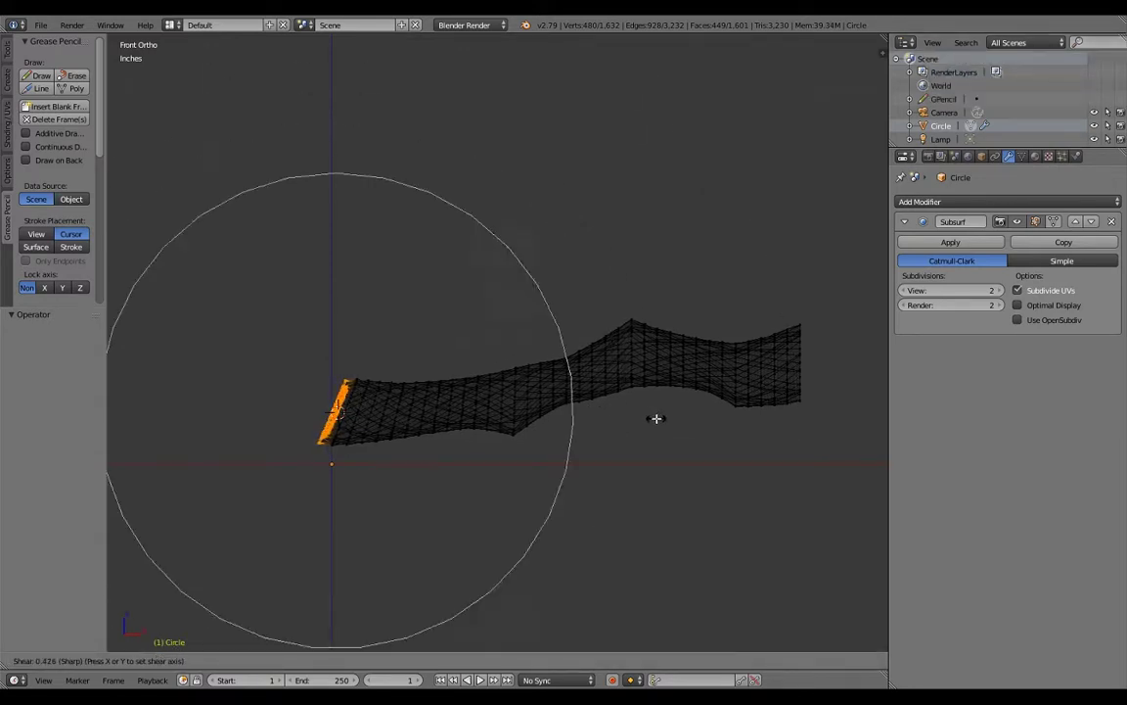
left_click(879, 478)
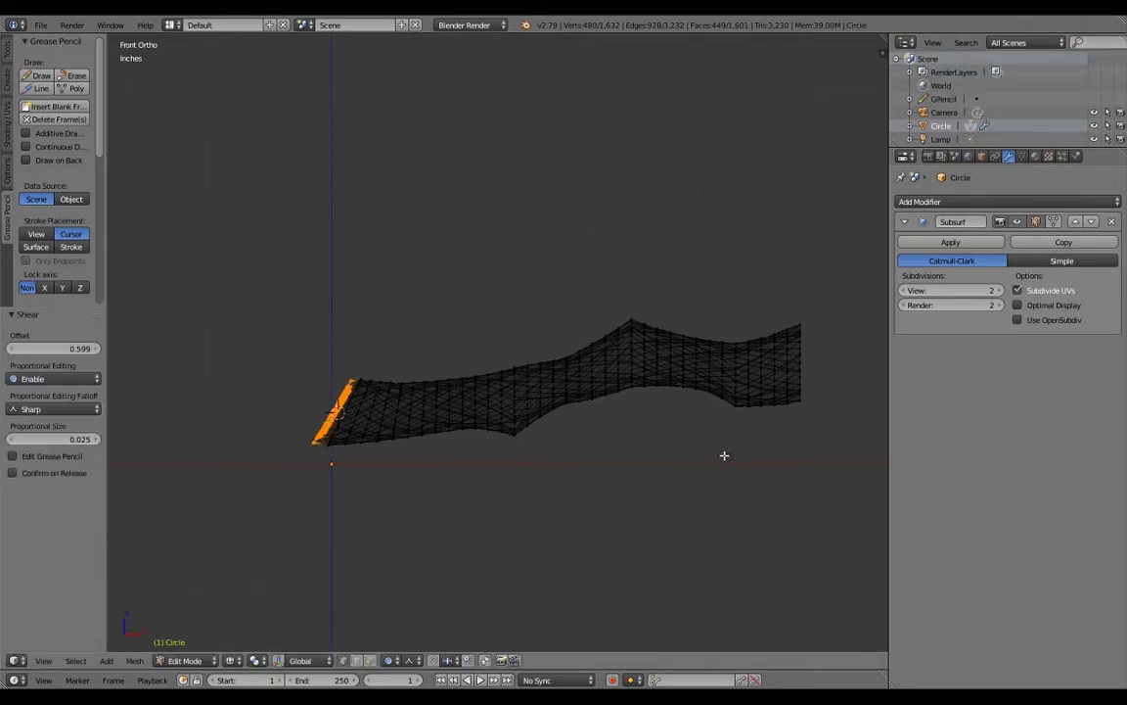
mouse_move(724, 455)
middle_mouse_down()
mouse_move(629, 433)
mouse_move(742, 410)
mouse_move(709, 419)
mouse_move(695, 402)
middle_mouse_up()
Return to Object Mode and save over the existing file
key("Tab")
key("Tab")
key("Tab")
key("ctrl+s")
left_click(692, 403)
scroll(700, 340, "up", 3)
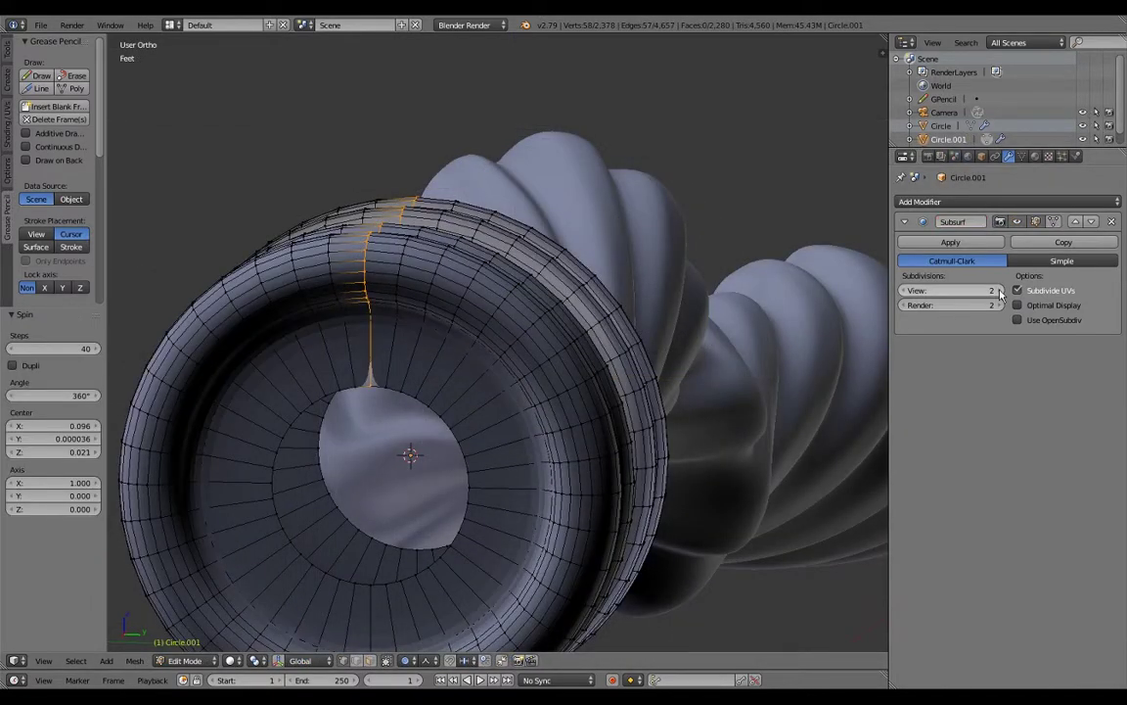
Select the whole spun collar mesh, inspect it beside the handle, and enter the handle's Edit Mode
key("a")
key("a")
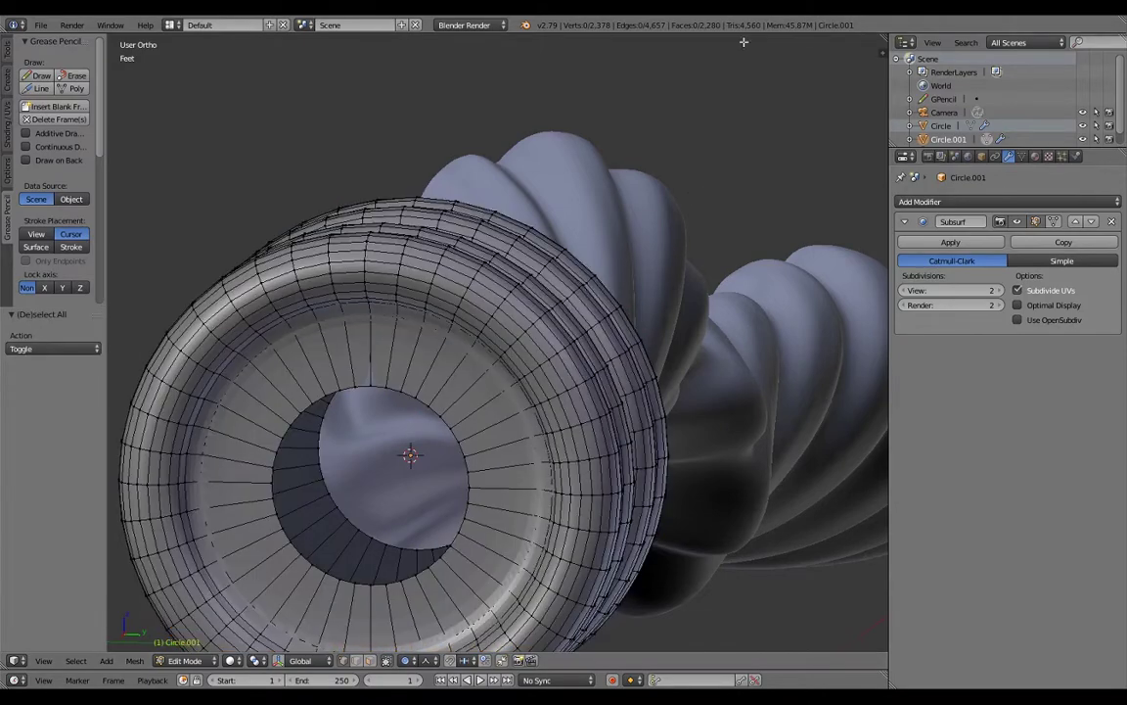
mouse_move(745, 40)
middle_mouse_down()
mouse_move(721, 249)
mouse_move(516, 402)
mouse_move(624, 367)
middle_mouse_up()
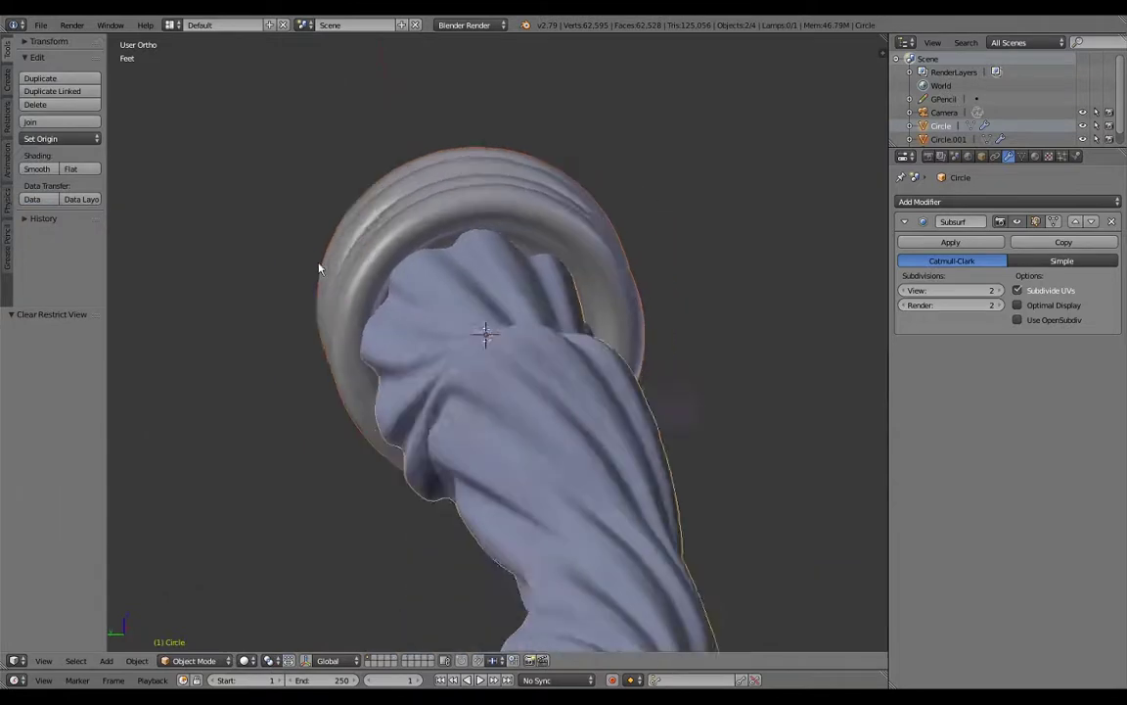
mouse_move(319, 264)
middle_mouse_down()
mouse_move(352, 264)
mouse_move(327, 277)
mouse_move(342, 274)
middle_mouse_up()
key("Tab")
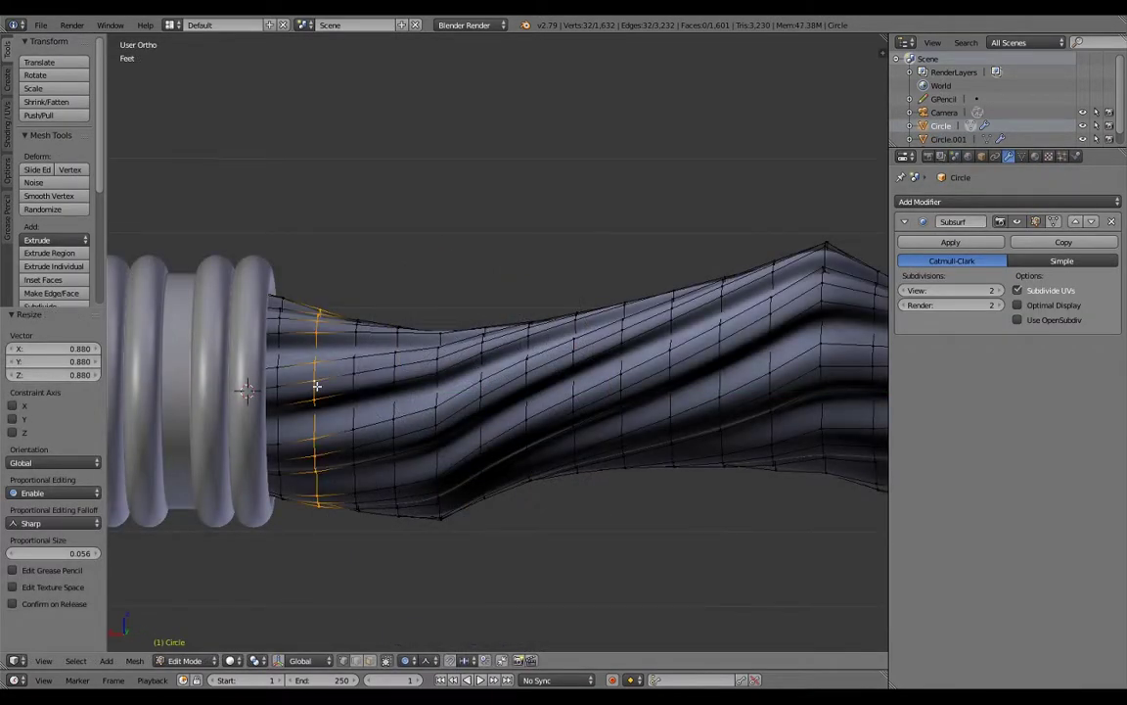
Enlarge the handle's edge loop beside the collar about 1.16× and slide it against the rings
key("a")
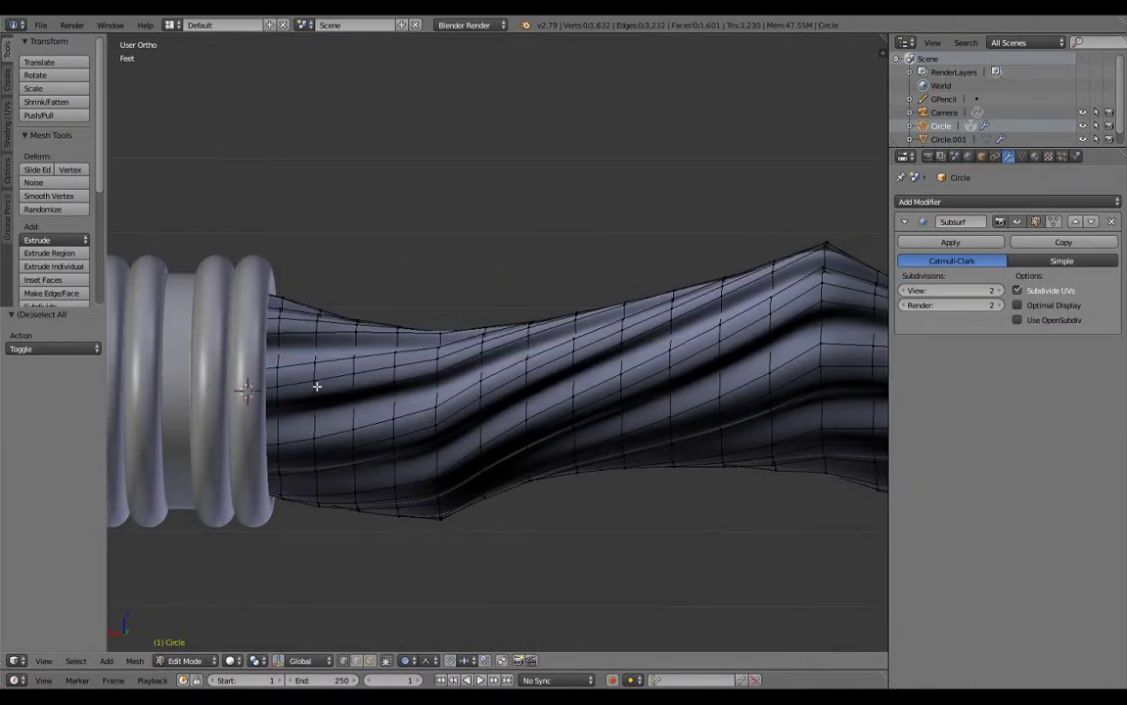
left_click(329, 378)
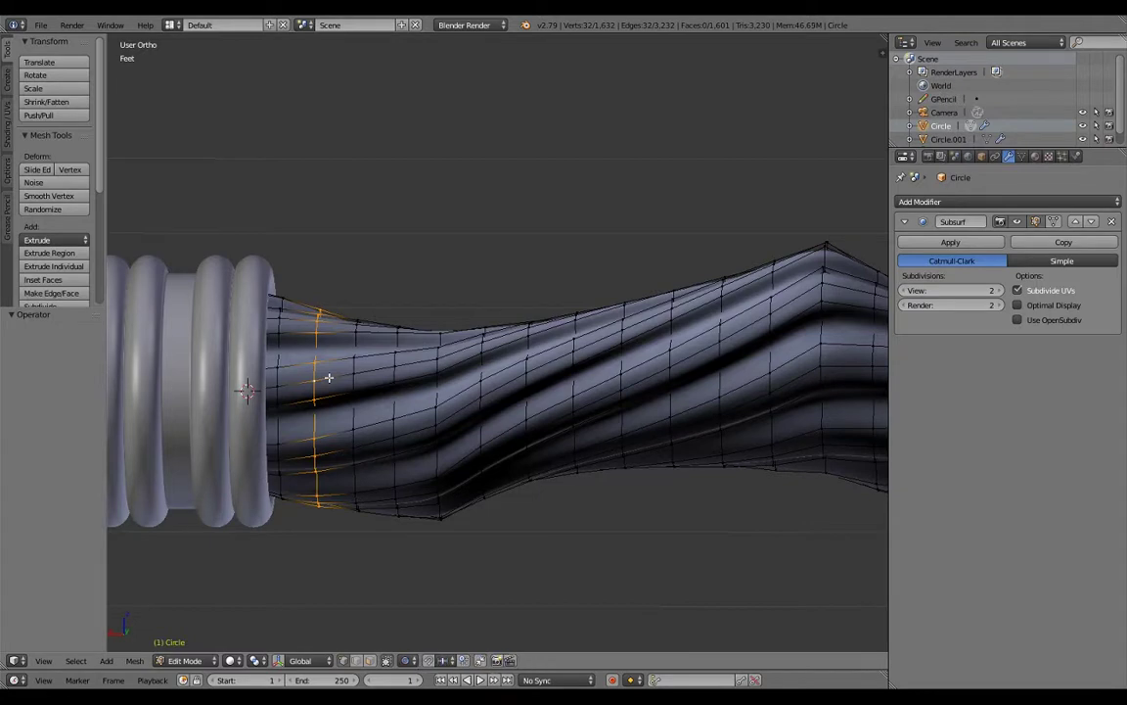
key("s")
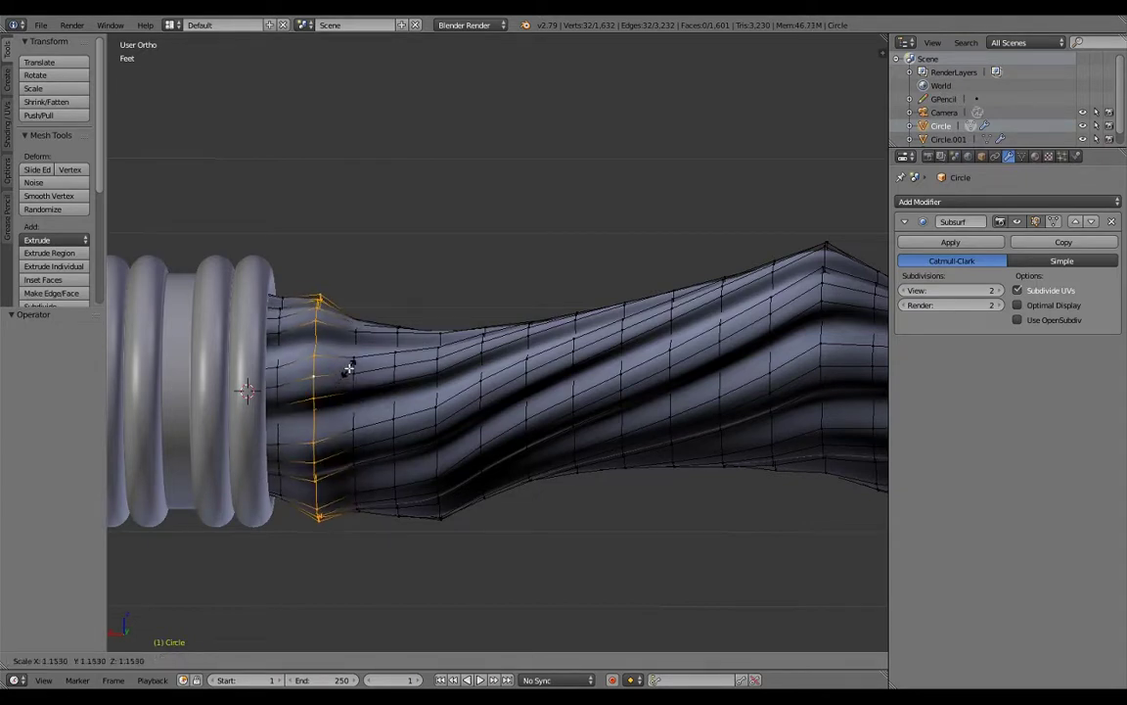
left_click(349, 368)
key("a")
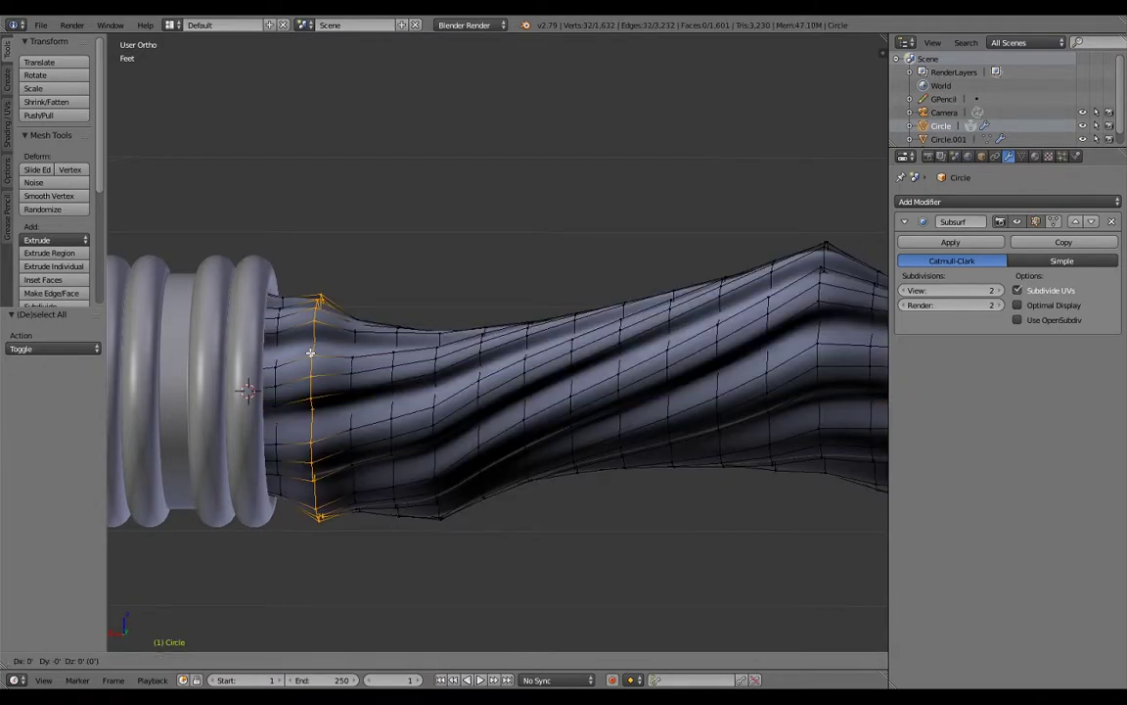
left_click(277, 338)
key("s")
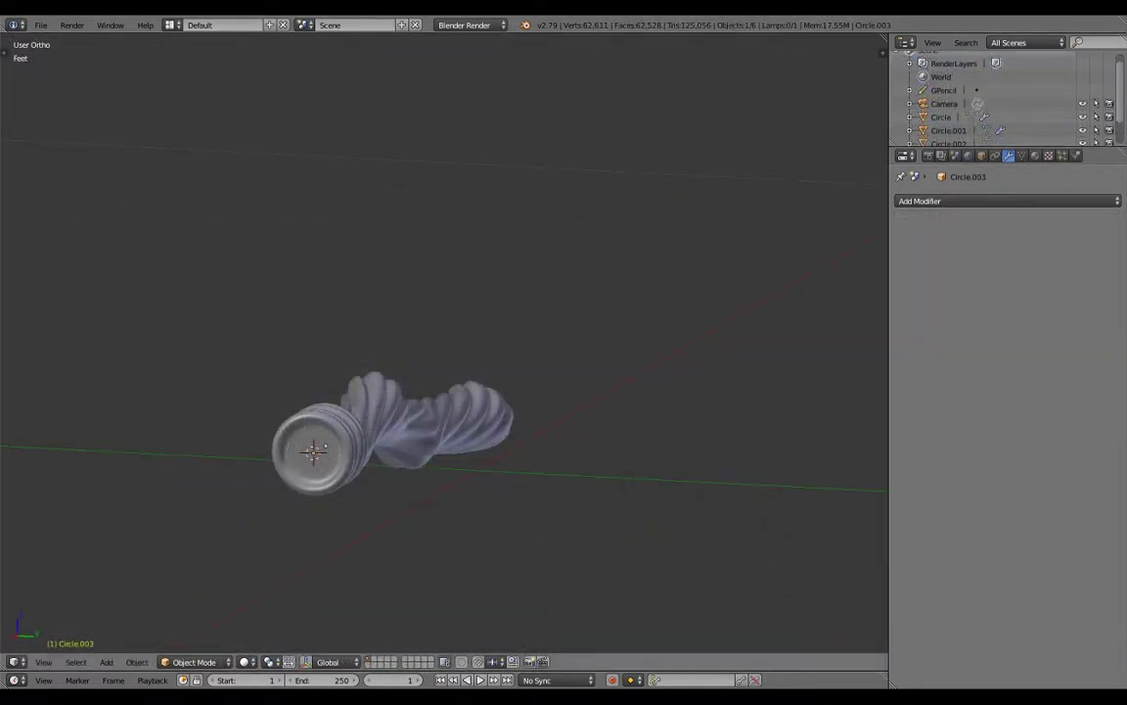
Select the thin ring at the collar's end, hiding the collar temporarily to reach it
key("KP_Decimal")
key("KP_1")
scroll(588, 519, "down", 3)
key("z")
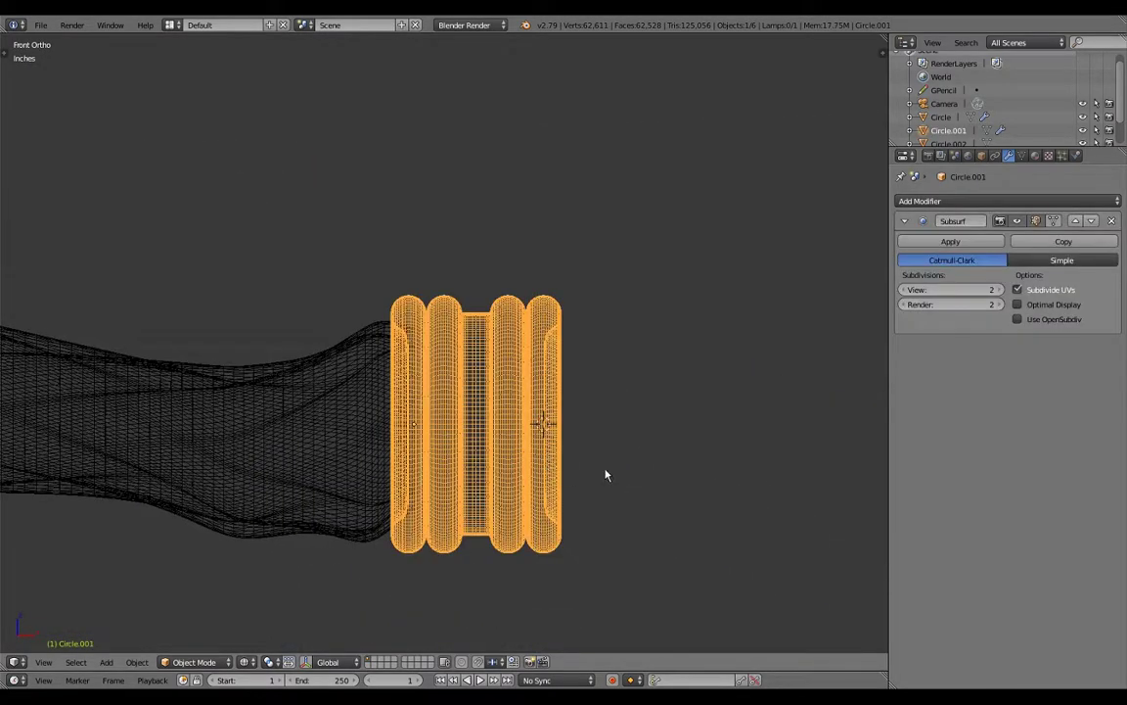
middle_click_drag(606, 476, 516, 484)
key("z")
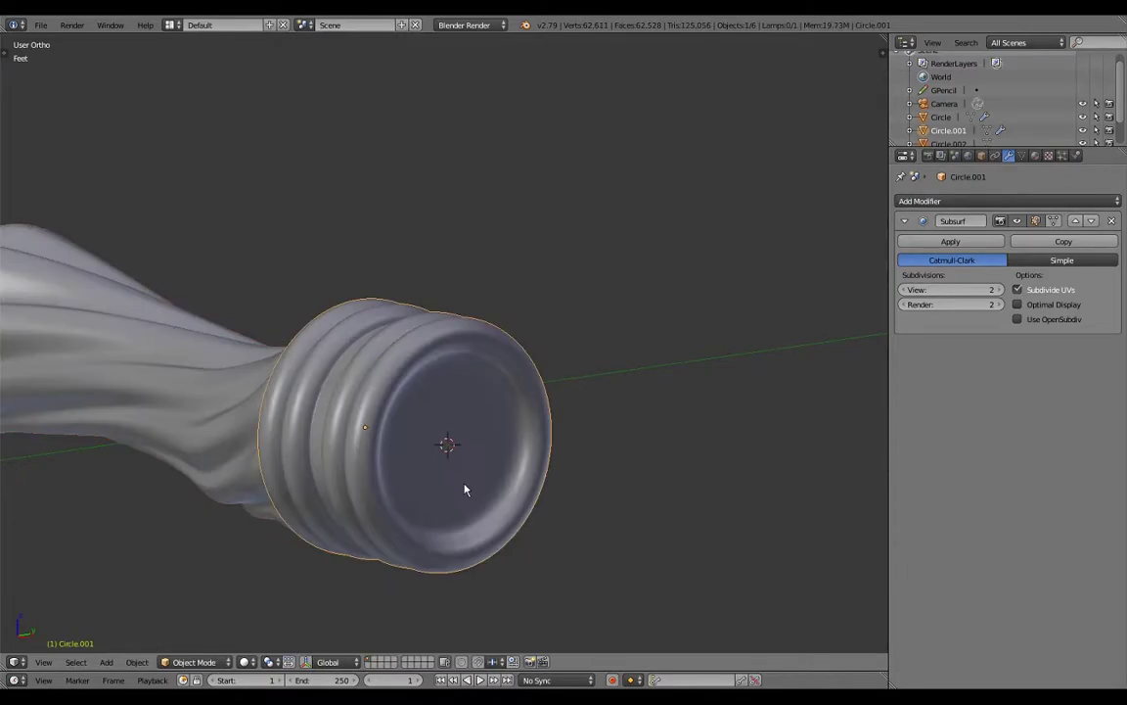
key("h")
right_click(471, 519)
key("alt+h")
key("KP_1")
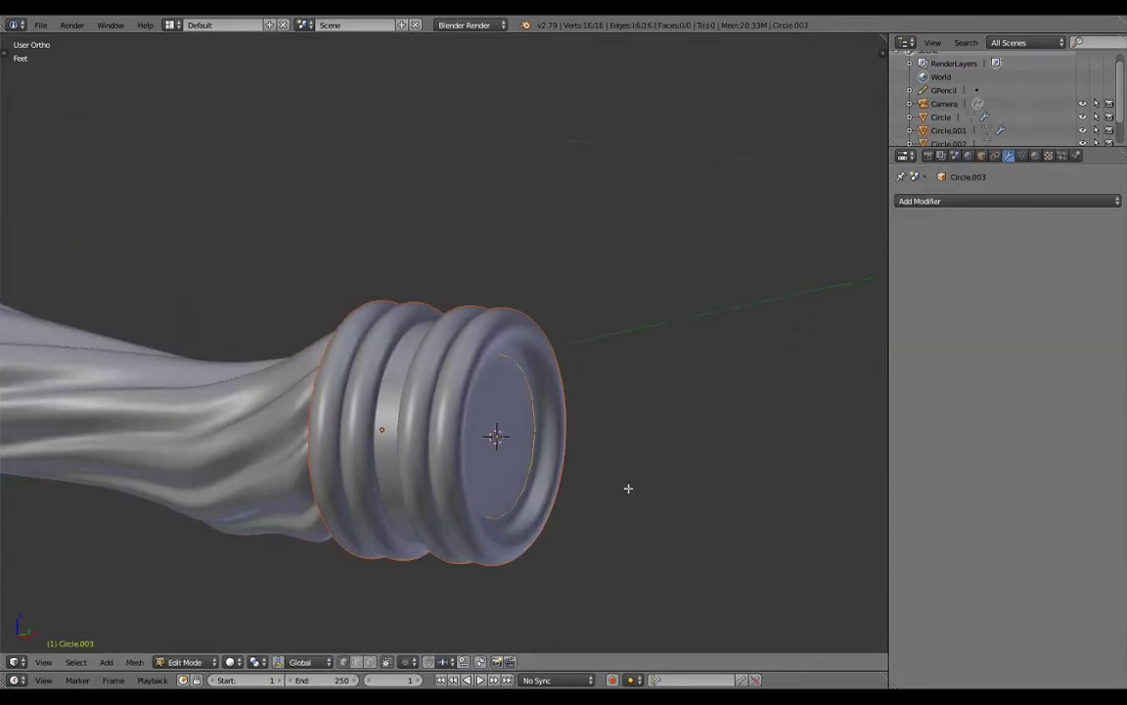
Extrude the thin ring outward from the collar along the X axis
key("Tab")
key("z")
key("e")
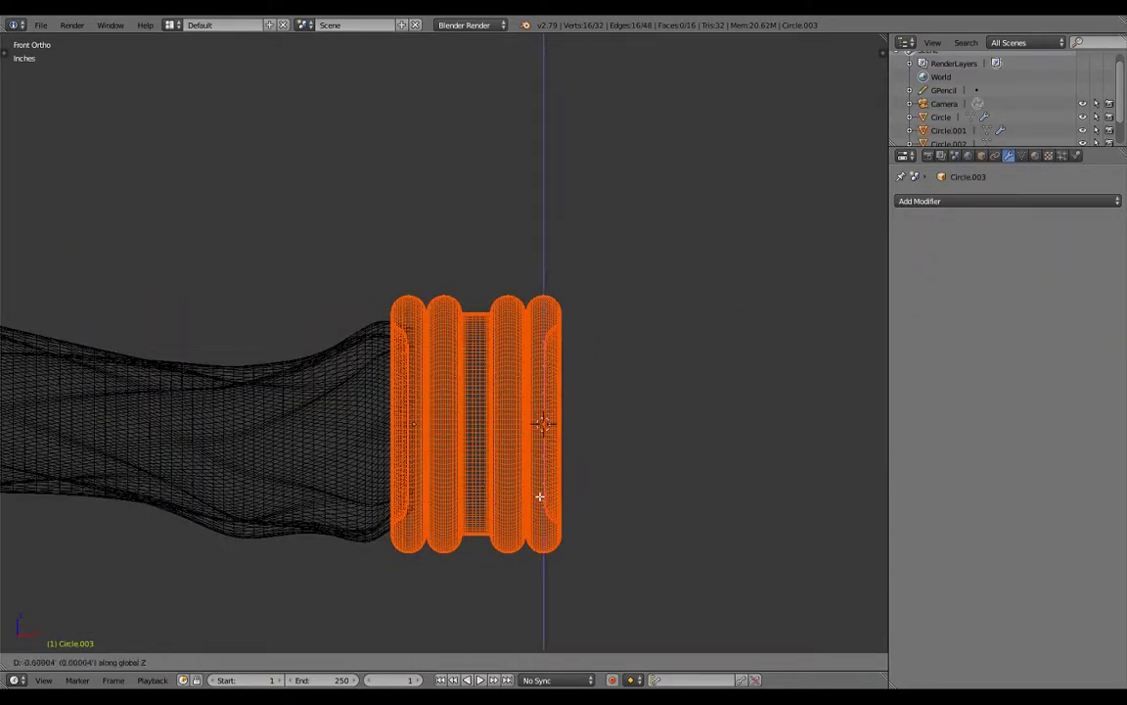
key("x")
left_click(632, 487)
key("Tab")
middle_click_drag(632, 486, 559, 511)
key("z")
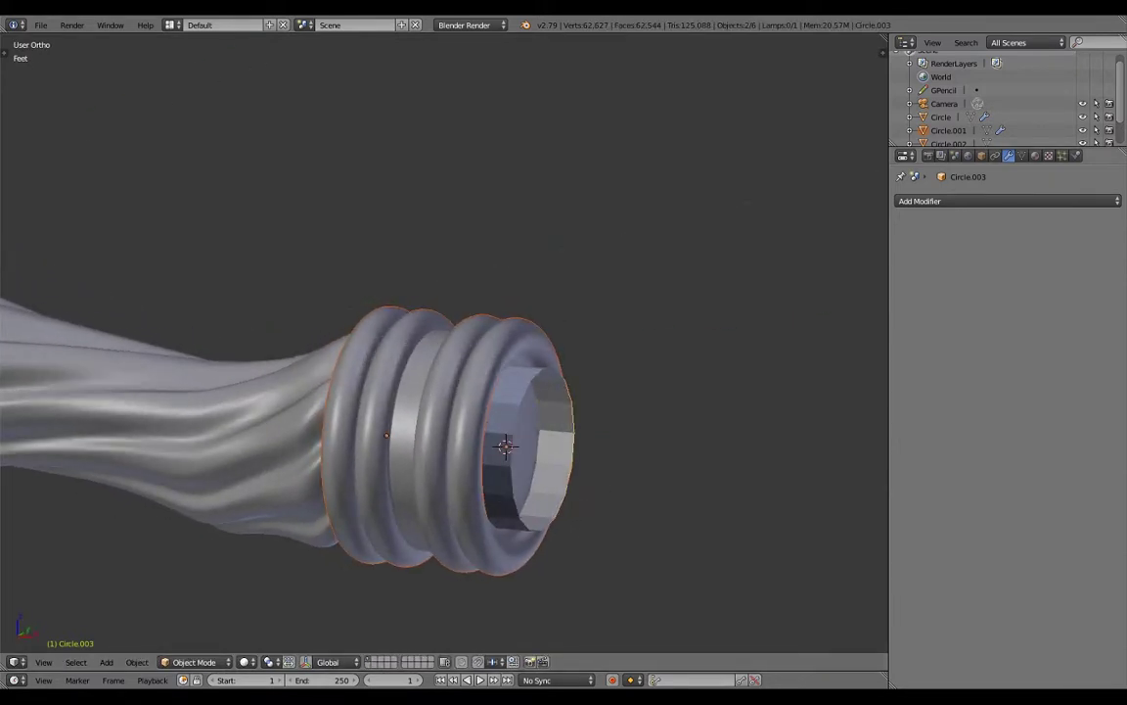
key("KP_1")
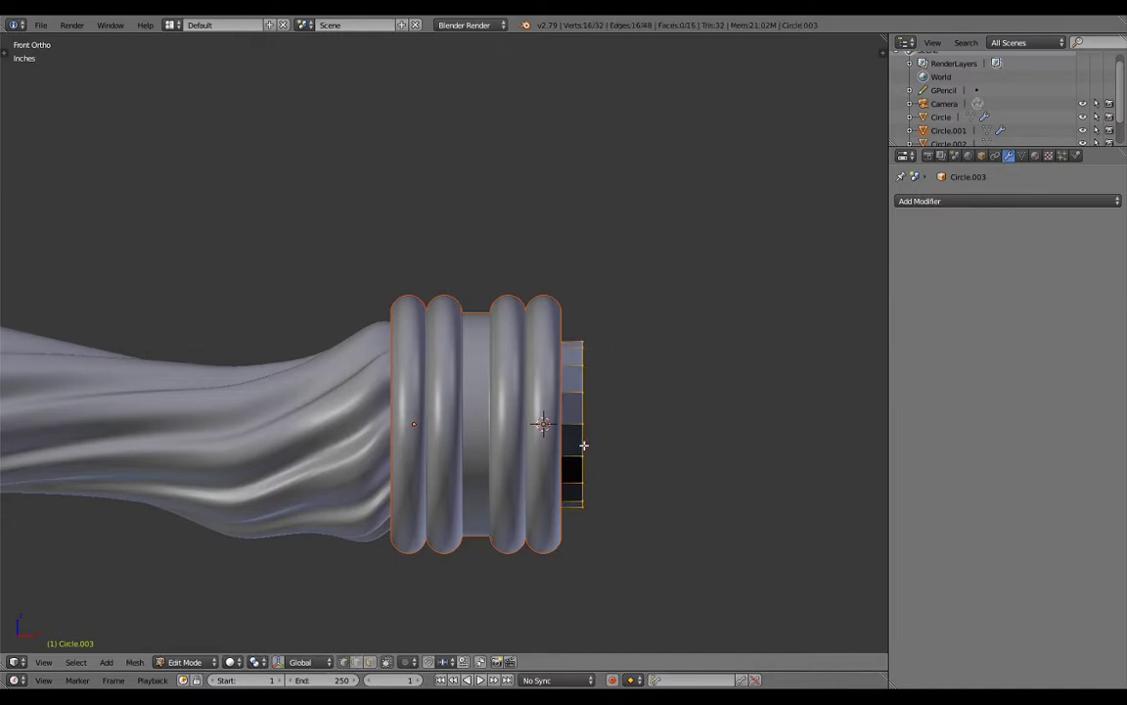
Narrow the ring along X and extrude further rings into a short barrel-shaped end cap
key("s")
key("x")
left_click(438, 453)
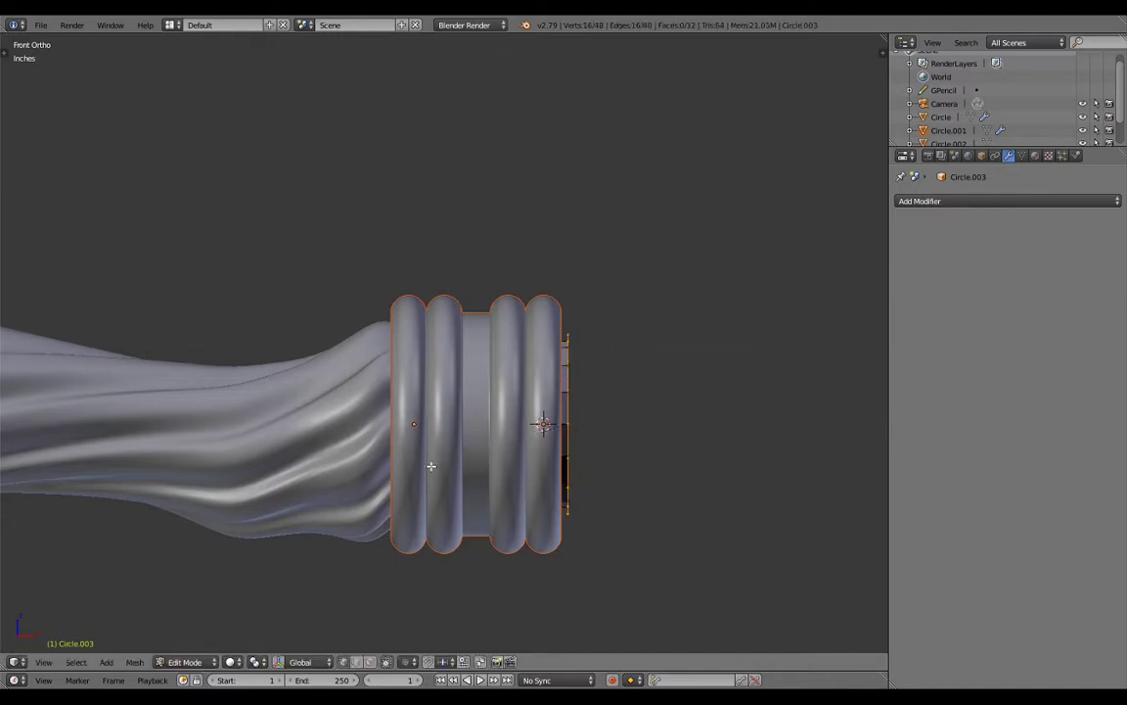
left_click(417, 471)
key("e")
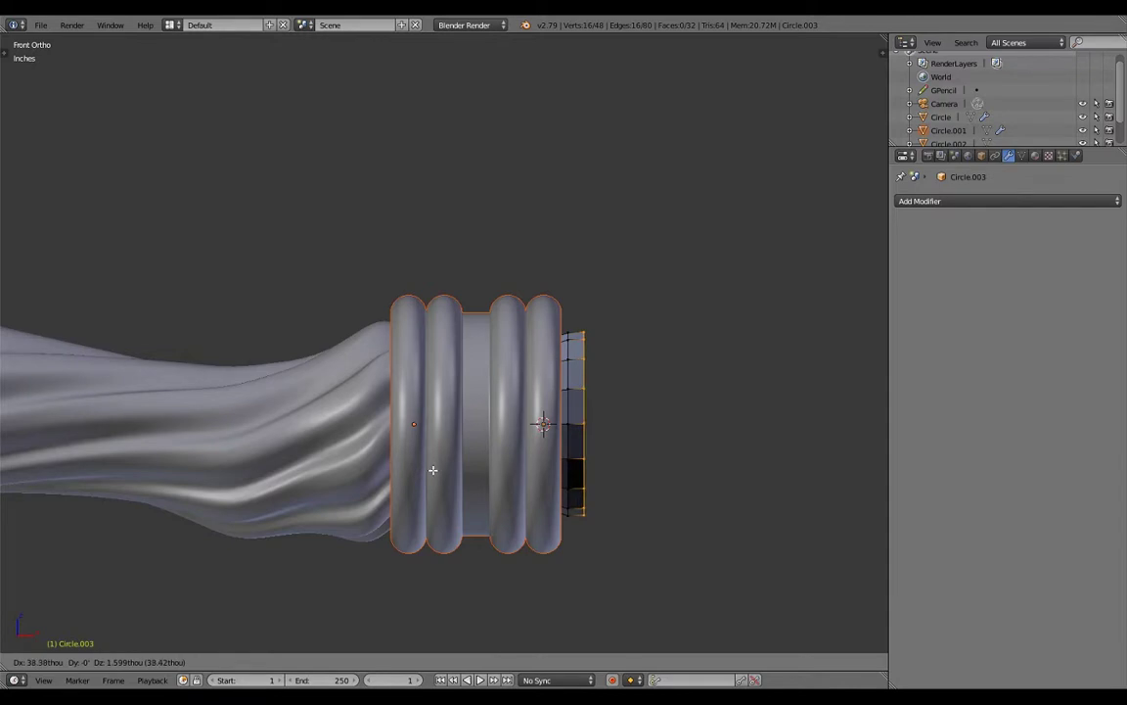
right_click(433, 470)
key("s")
key("e")
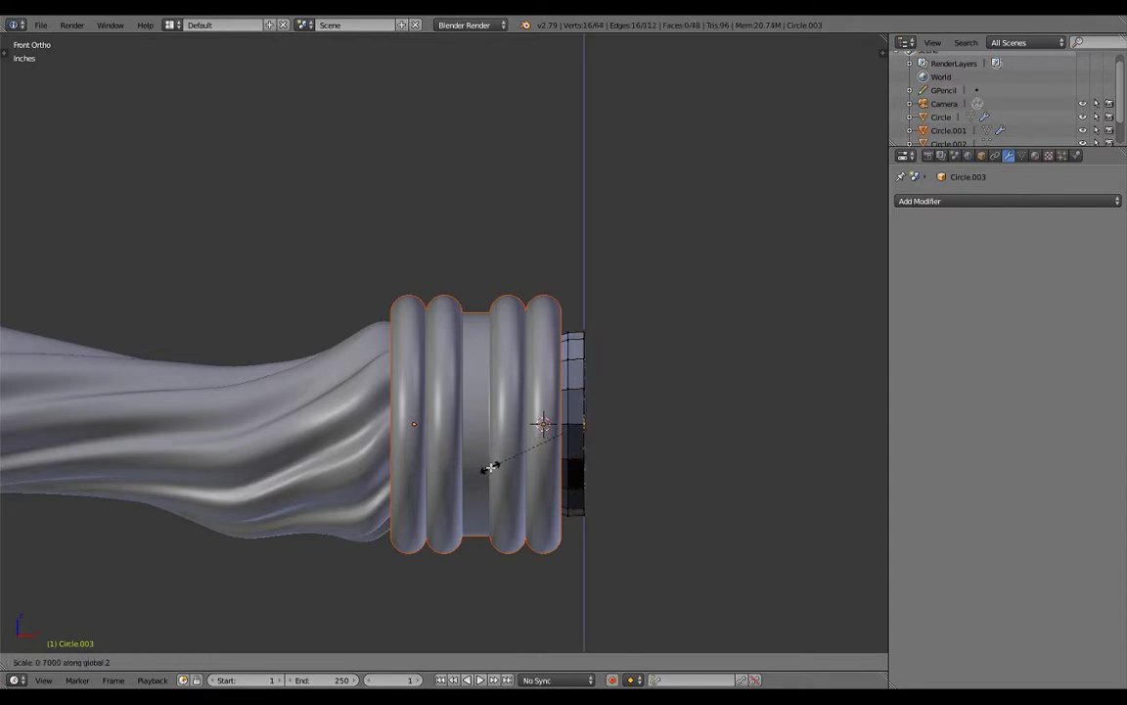
right_click(489, 468)
key("g")
left_click(582, 466)
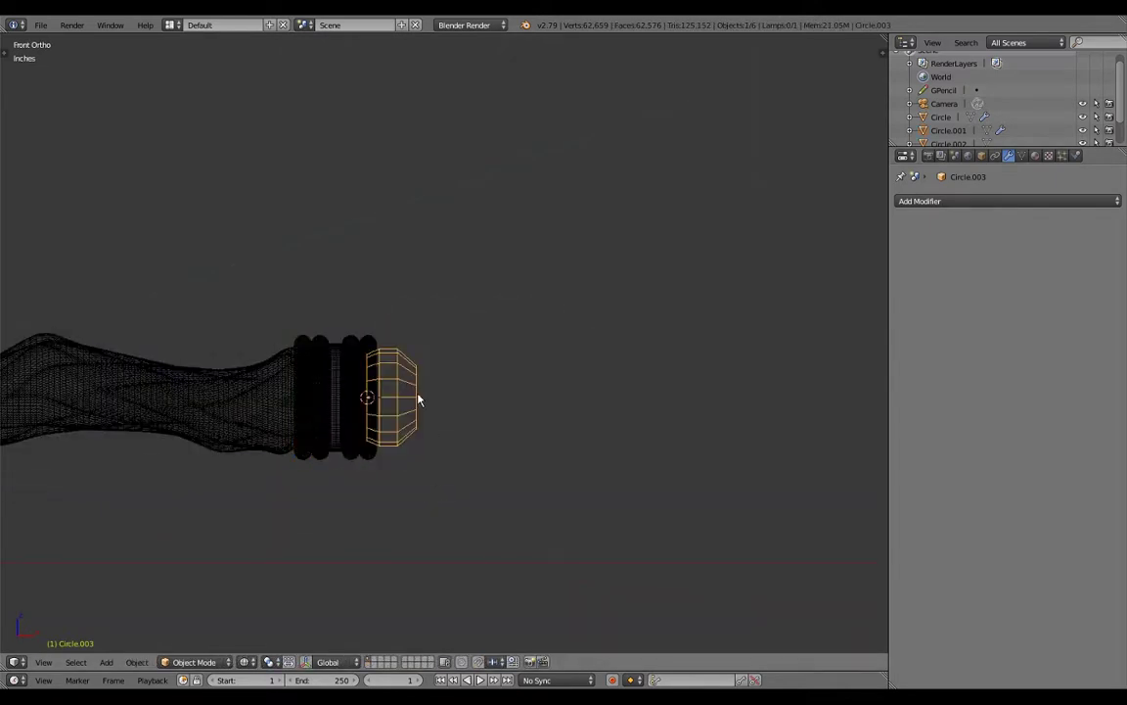
Extrude the end ring along X to the 3D cursor, forming a long shaft tapering to a point
key("Tab")
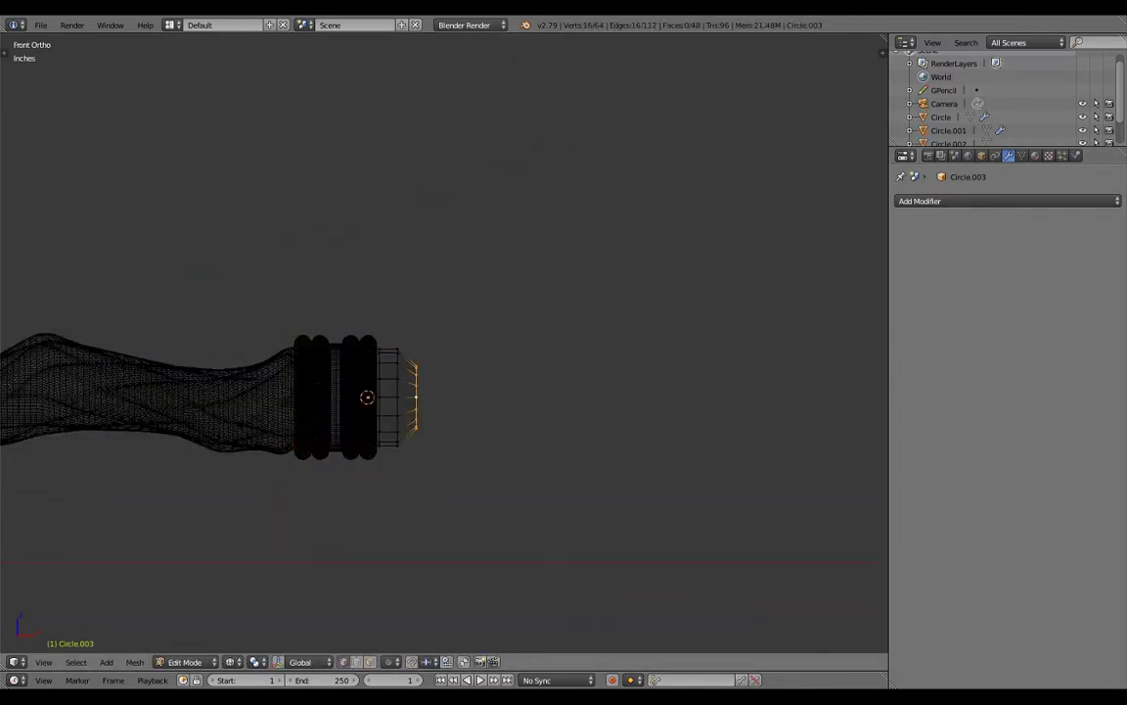
scroll(656, 351, "down", 5)
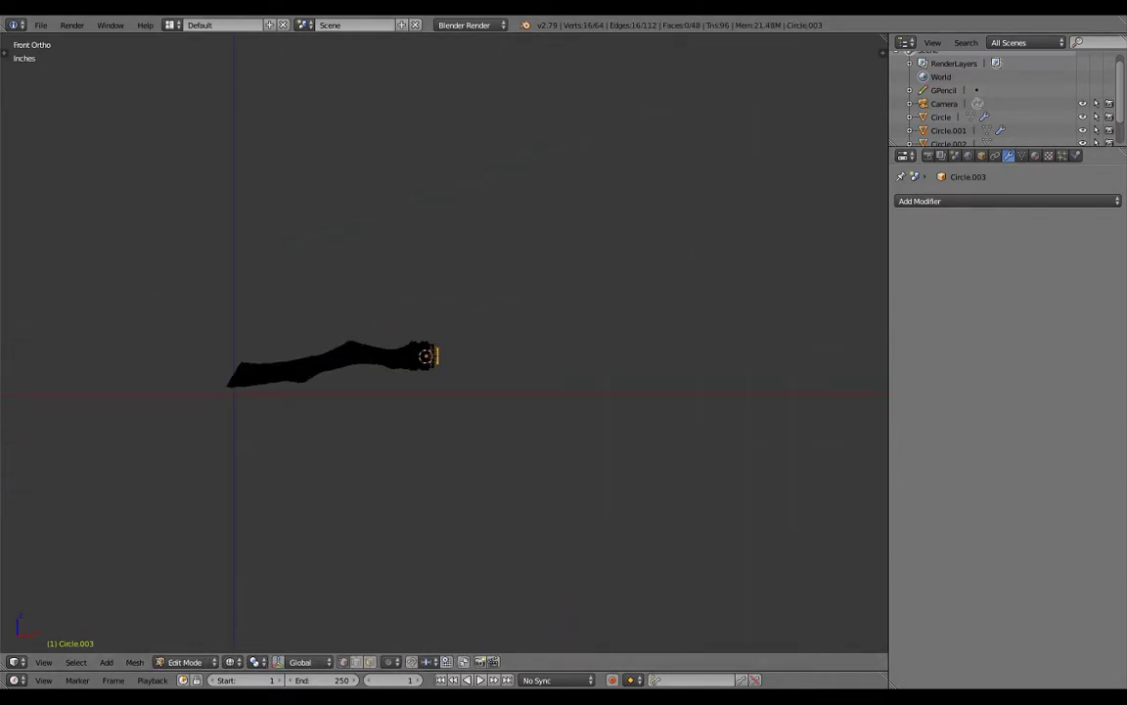
left_click(772, 351)
key("e")
key("x")
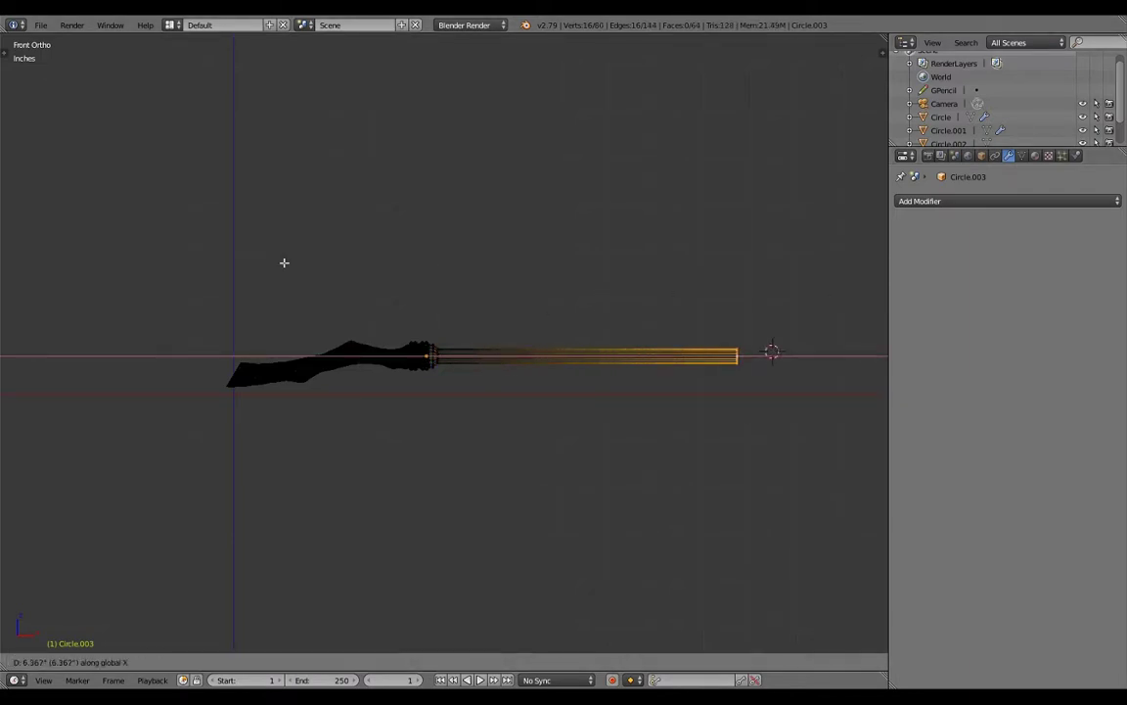
left_click(300, 279)
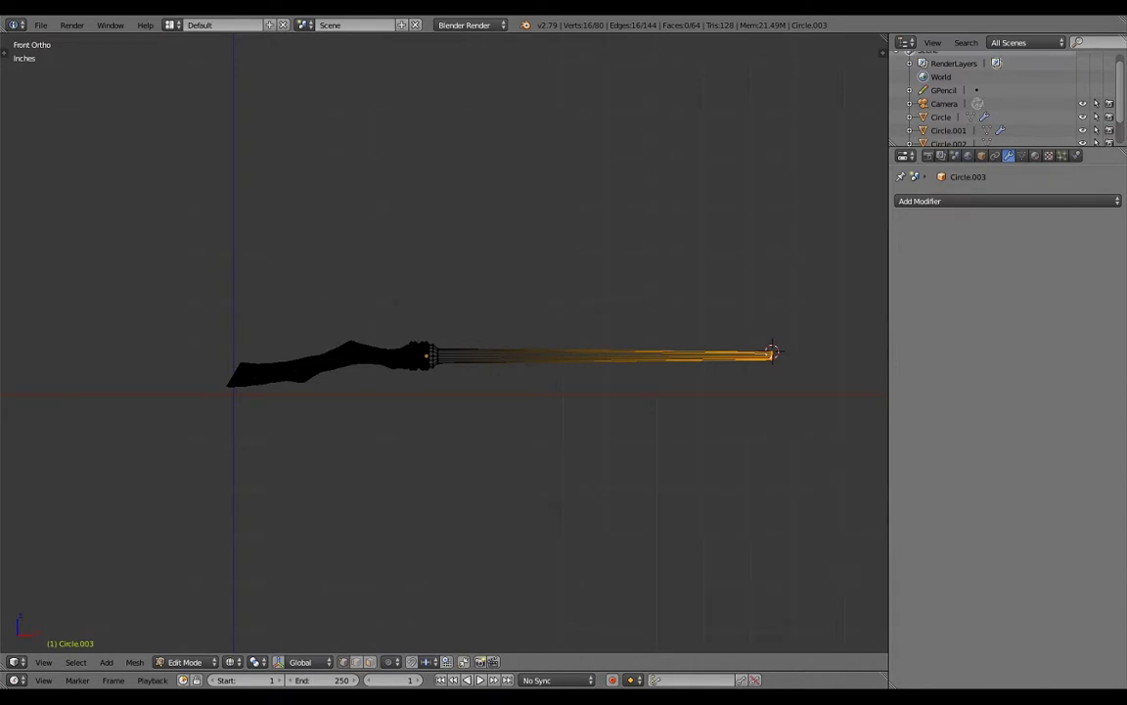
scroll(772, 351, "up", 3)
middle_click_drag(340, 413, 490, 440, "shift")
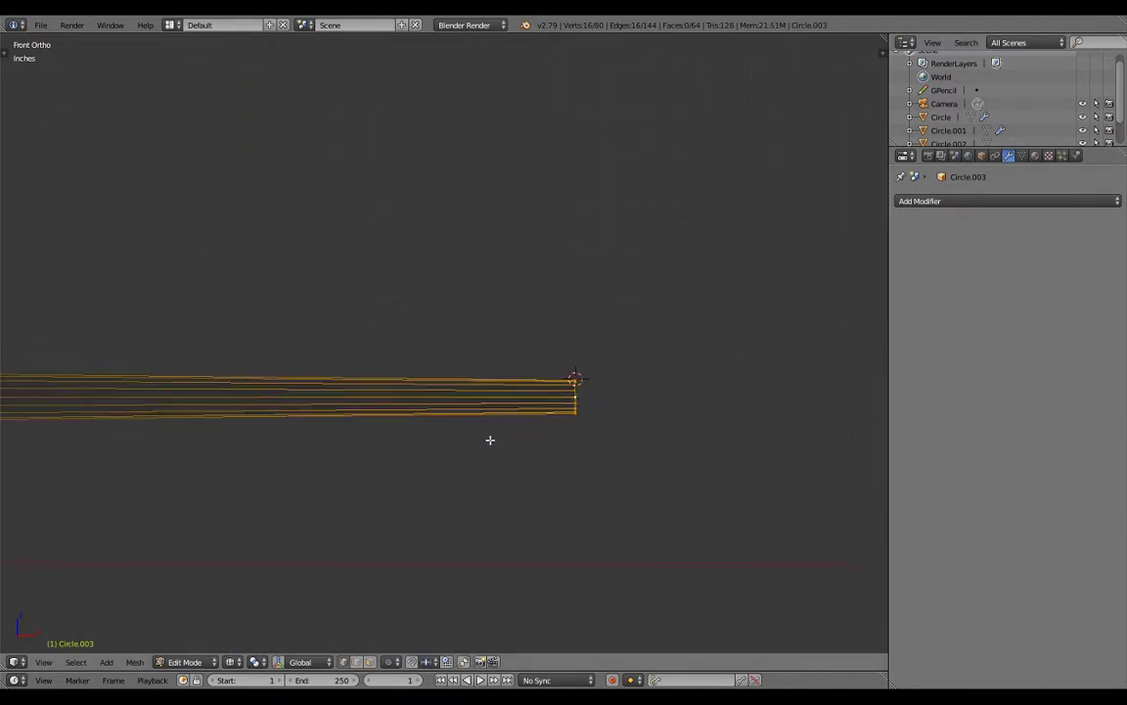
key("KP_7")
key("Home")
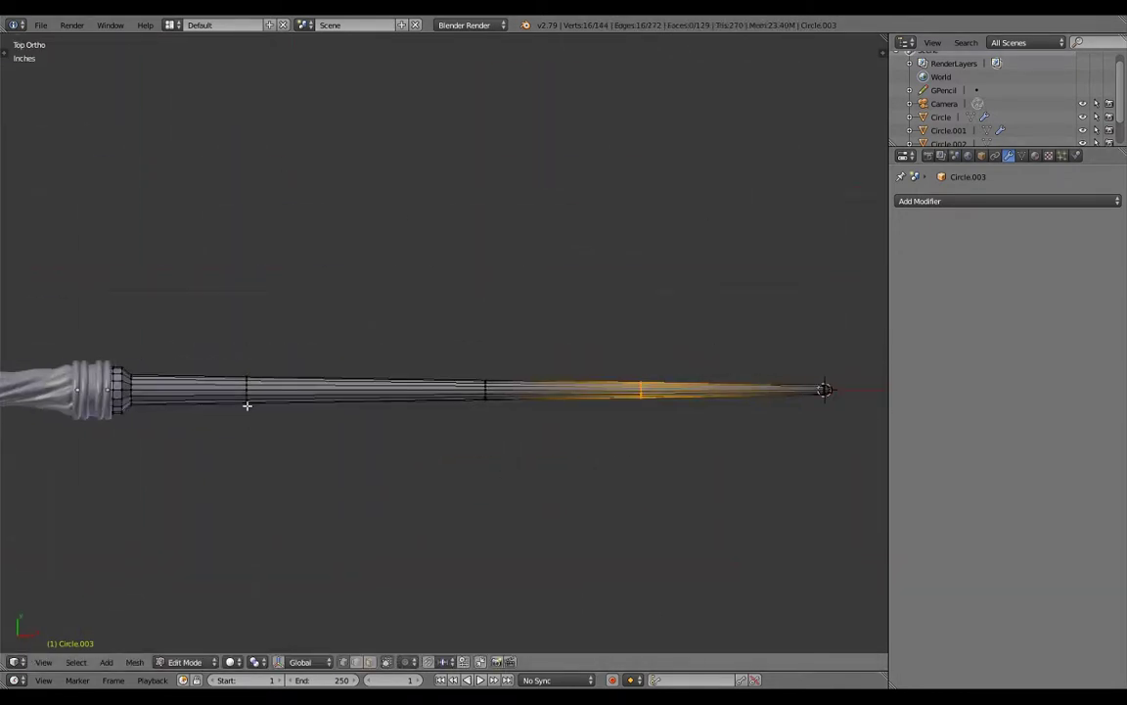
Bend the shaft by raising an edge loop near the collar and lowering one near the tip along Y
right_click(247, 391, "alt")
key("g")
key("z")
key("y")
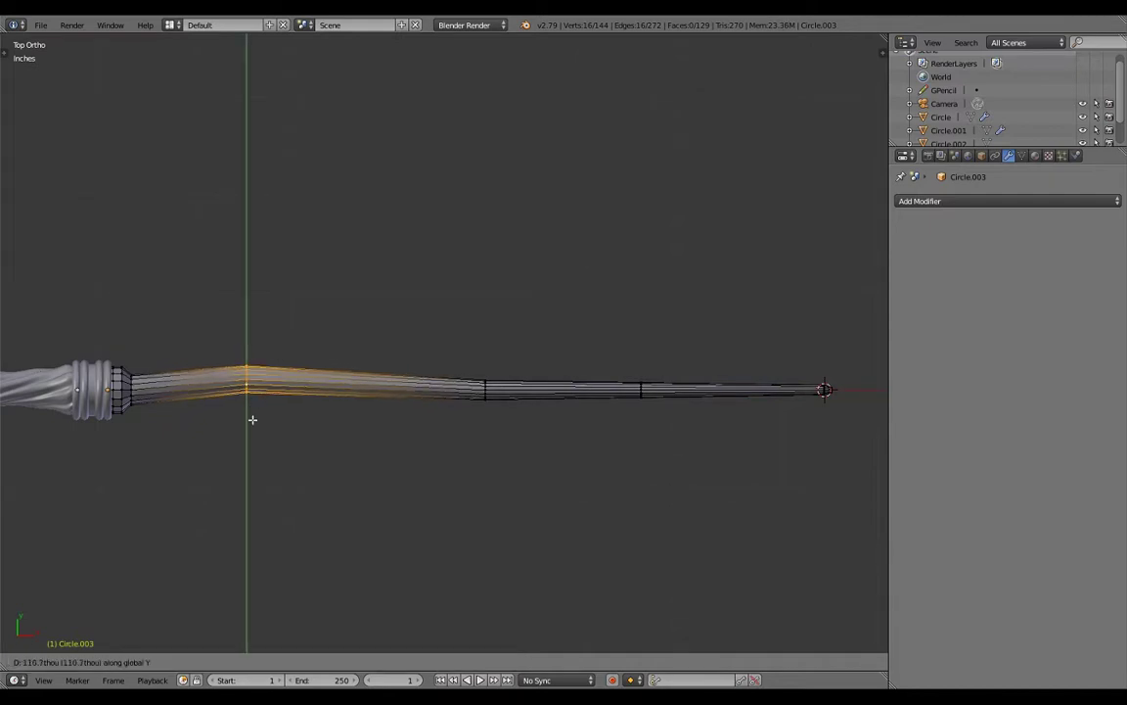
left_click(252, 420)
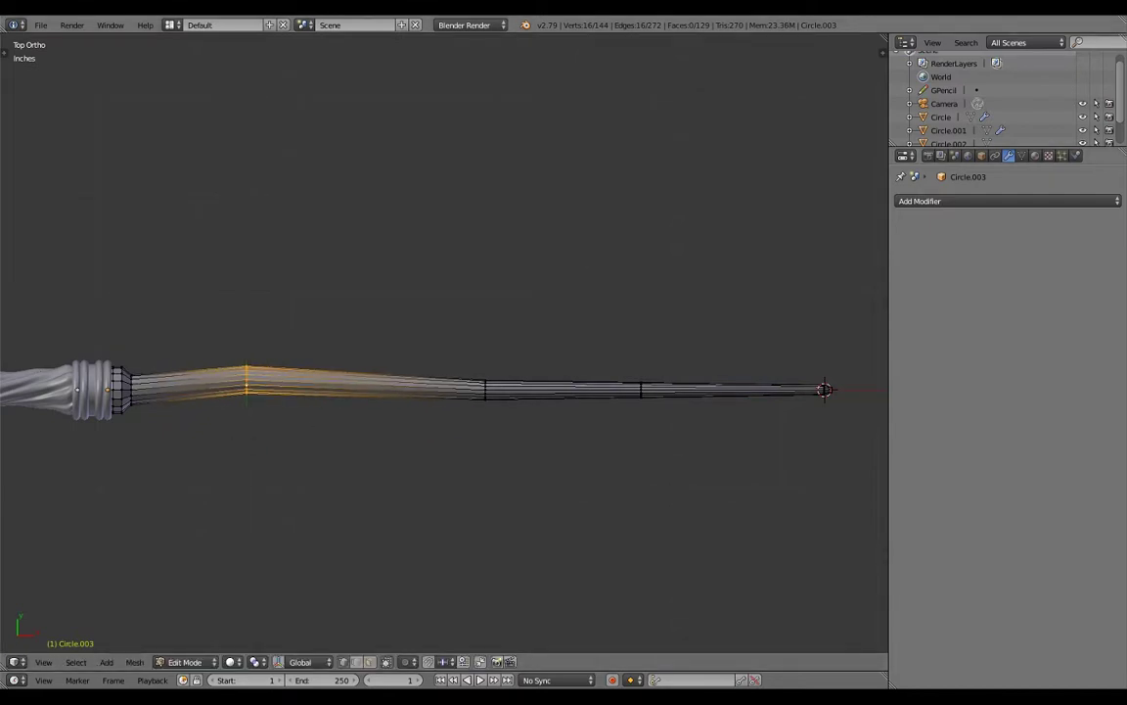
right_click(642, 390, "alt")
scroll(644, 388, "up", 3)
scroll(694, 372, "up", 1)
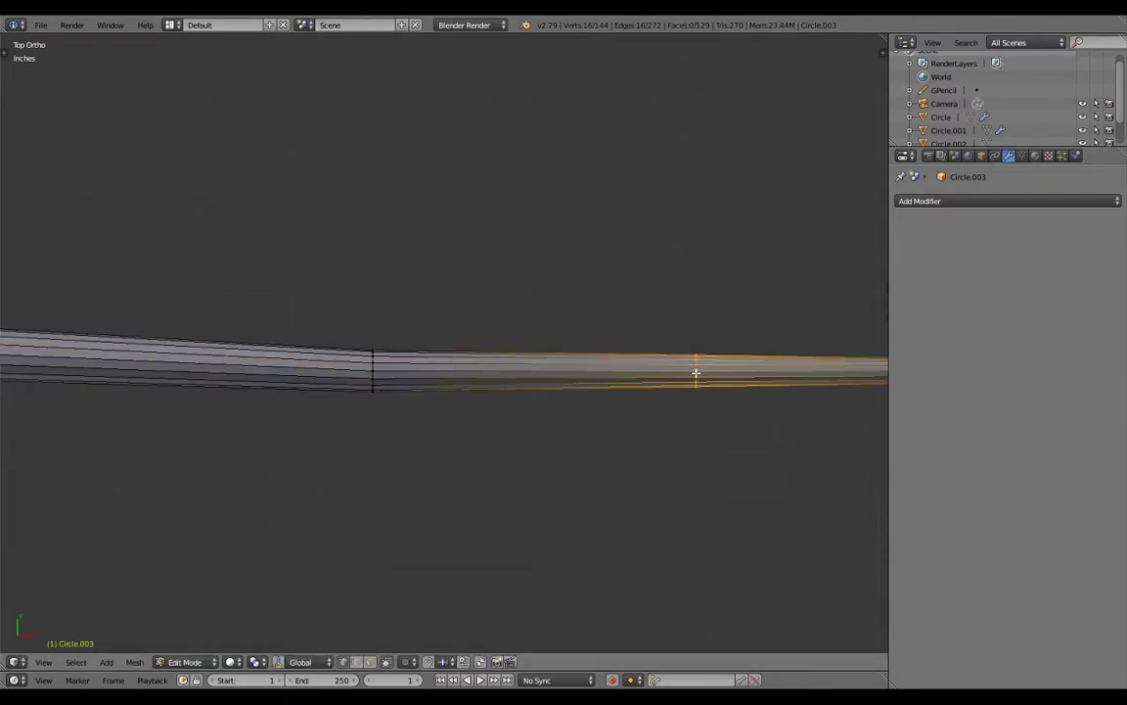
key("y")
left_click(695, 407)
right_click(372, 373, "alt")
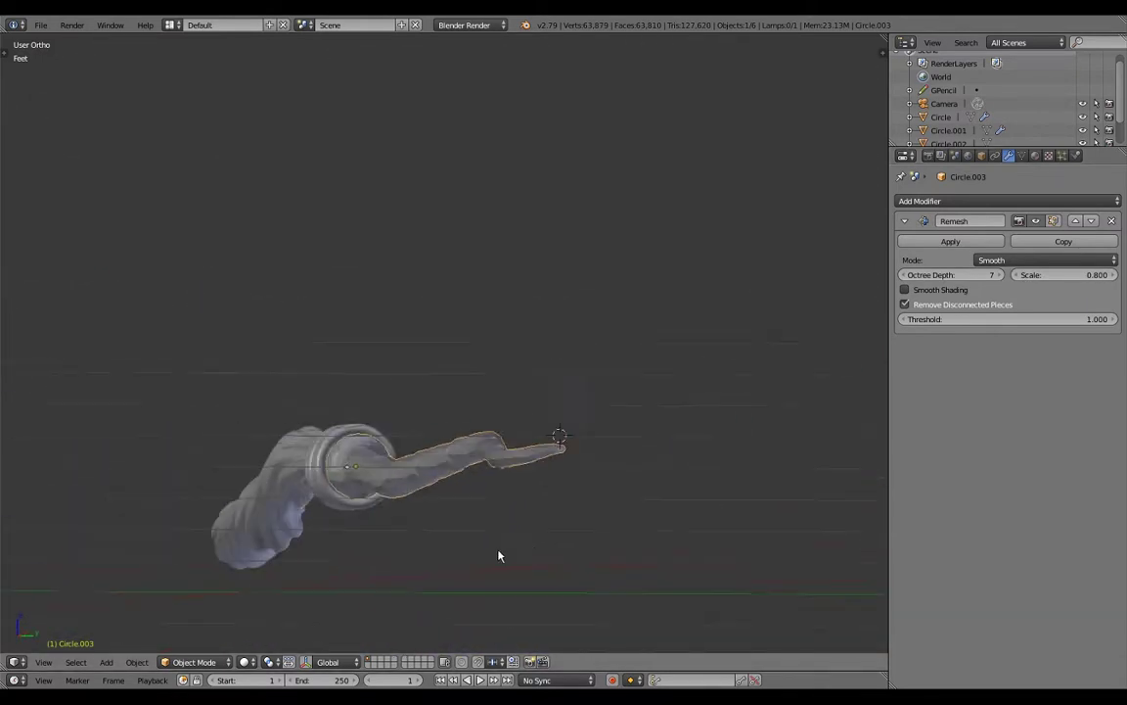
Apply the Remesh modifier, then join the vertices around the diamond face with a new edge
left_click(964, 242)
key("Tab")
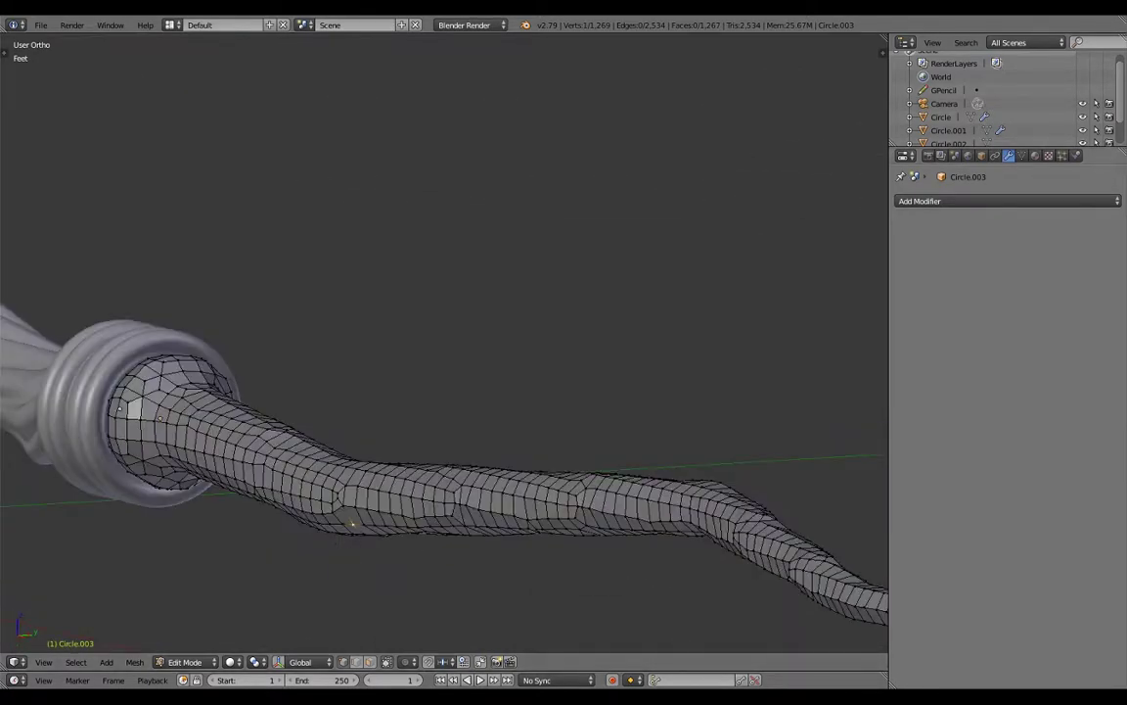
middle_click_drag(352, 523, 326, 579)
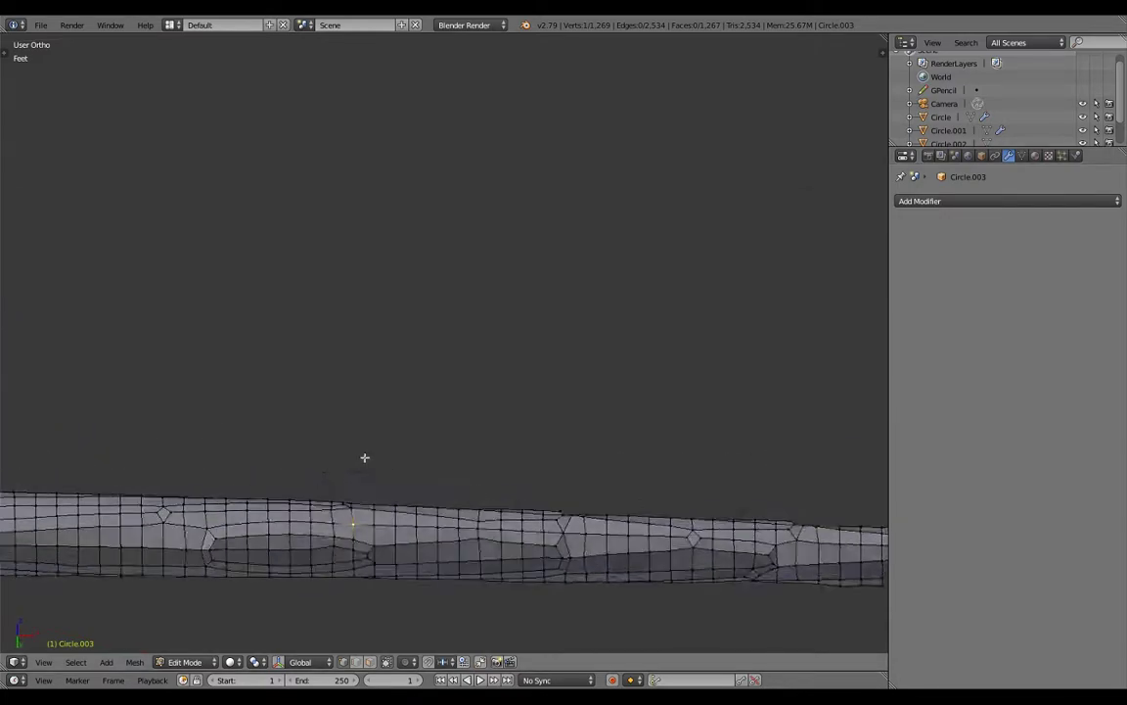
scroll(415, 531, "up", 3)
scroll(415, 531, "up", 2)
left_click(370, 340, "shift")
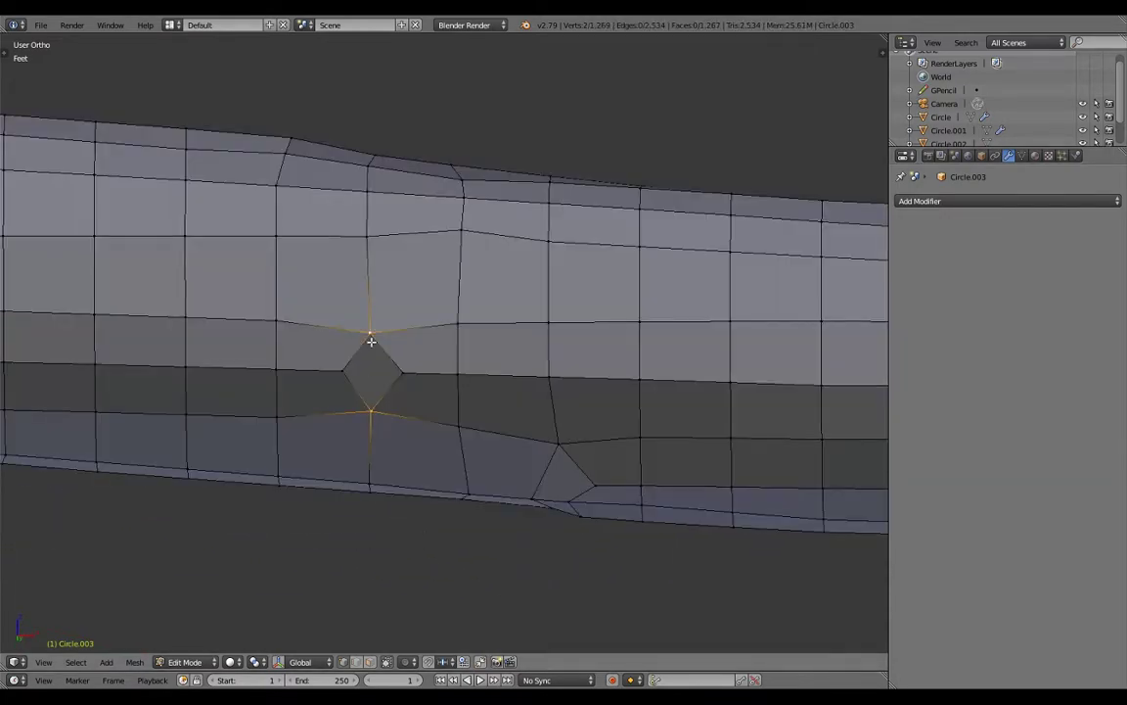
scroll(390, 399, "down", 3)
mouse_move(372, 407)
middle_mouse_down()
mouse_move(566, 486)
mouse_move(607, 336)
mouse_move(620, 531)
mouse_move(536, 591)
mouse_move(613, 457)
mouse_move(305, 343)
middle_mouse_up()
key("j")
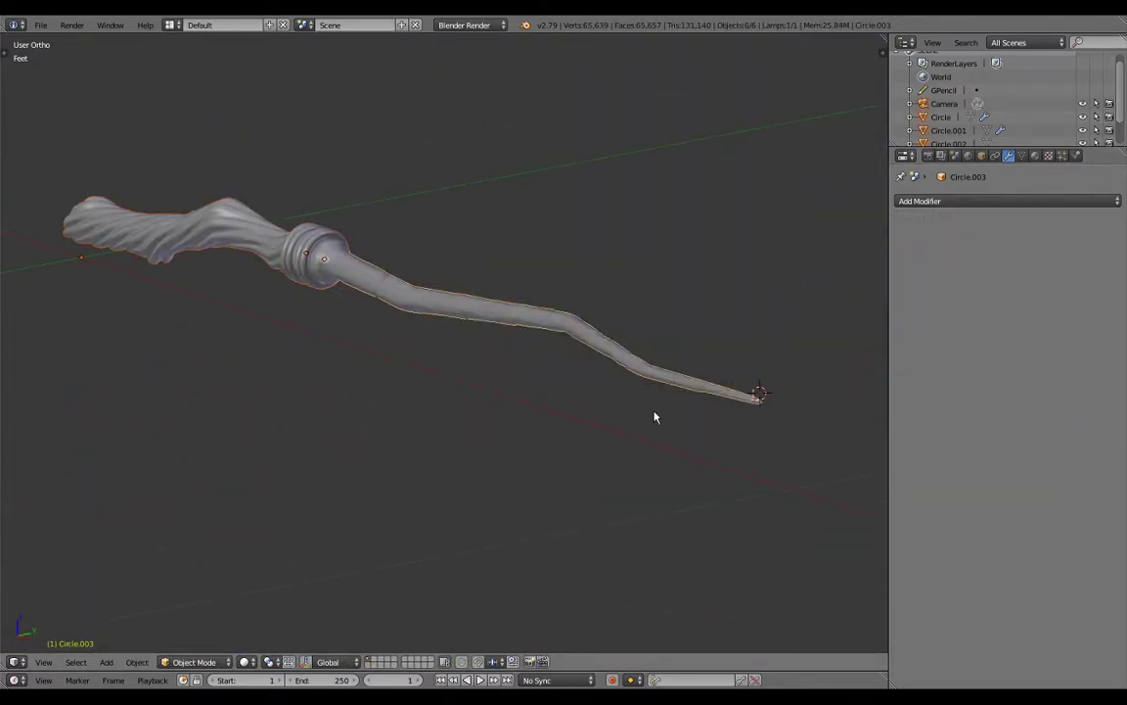
Turn on Matcap and Ambient Occlusion viewport shading to inspect the finished wand
key("Tab")
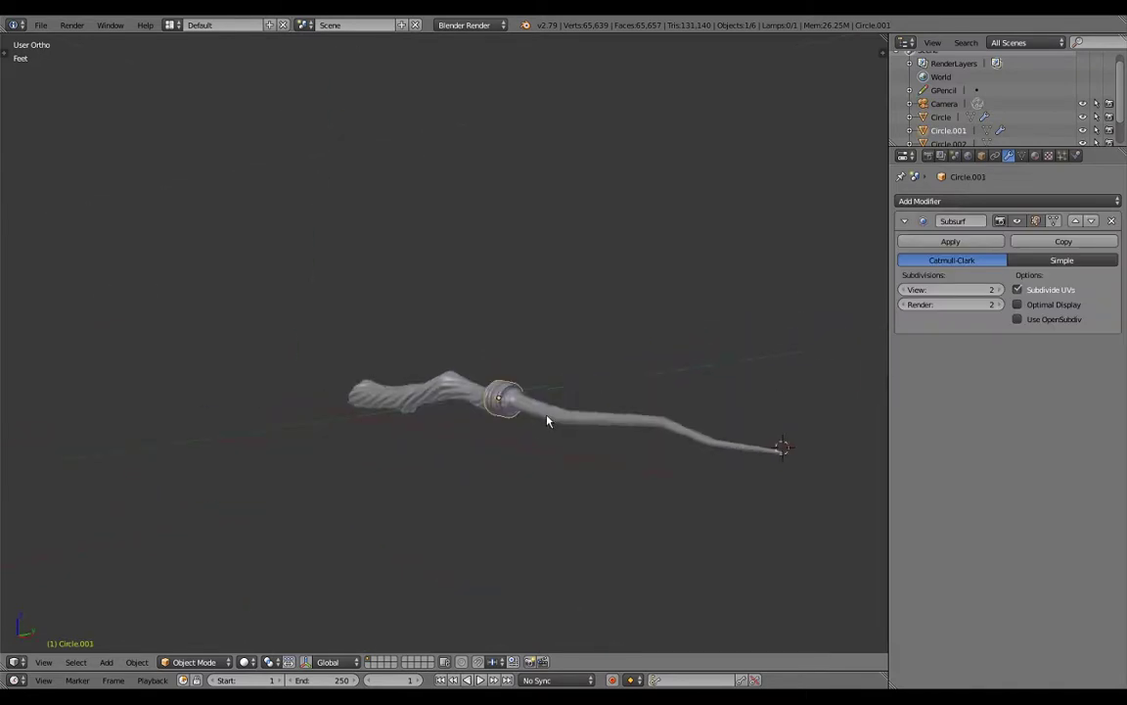
mouse_move(547, 420)
middle_mouse_down()
mouse_move(252, 428)
mouse_move(614, 431)
mouse_move(440, 573)
mouse_move(632, 459)
middle_mouse_up()
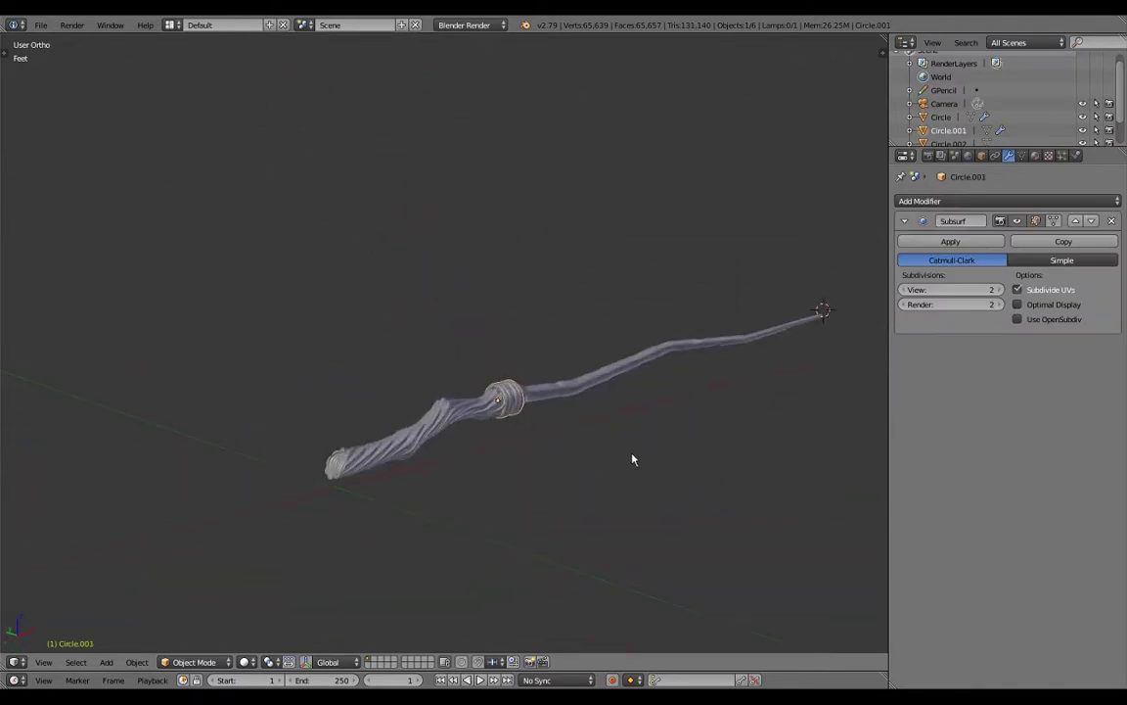
key("n")
scroll(723, 529, "down", 2)
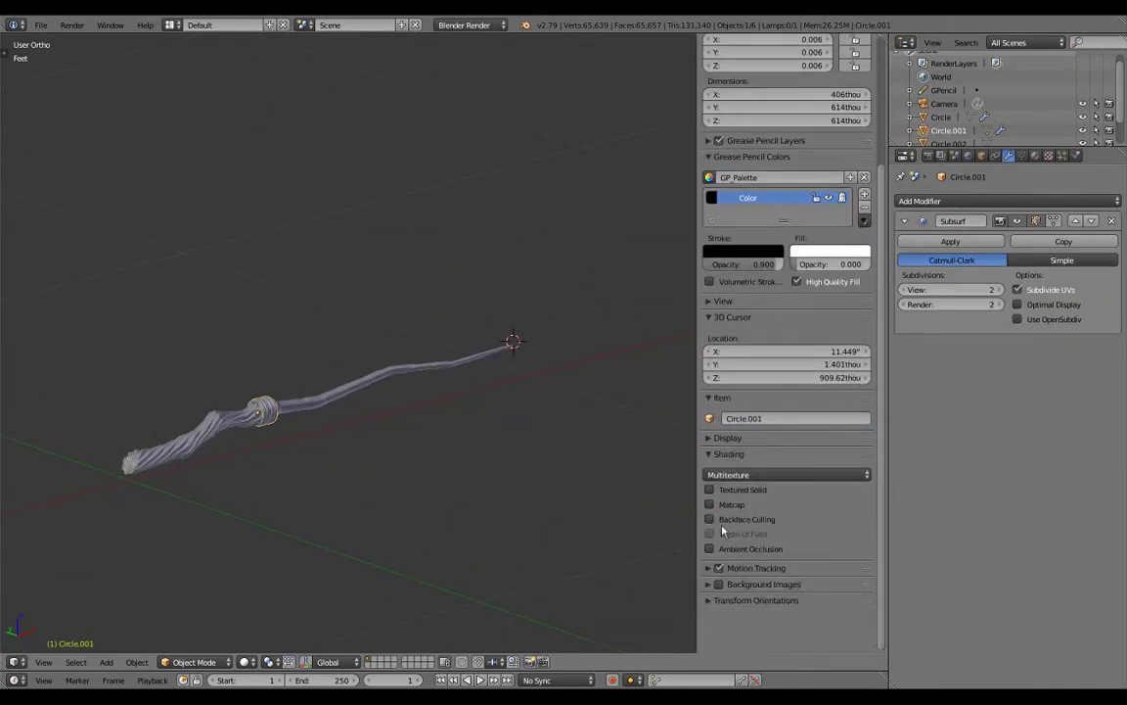
left_click(710, 504)
middle_click_drag(322, 490, 691, 467)
left_click(712, 631)
mouse_move(519, 470)
middle_mouse_down()
mouse_move(314, 312)
mouse_move(380, 304)
mouse_move(355, 314)
mouse_move(93, 307)
mouse_move(30, 202)
mouse_move(292, 300)
mouse_move(343, 292)
middle_mouse_up()
key("n")
scroll(453, 370, "down", 3)
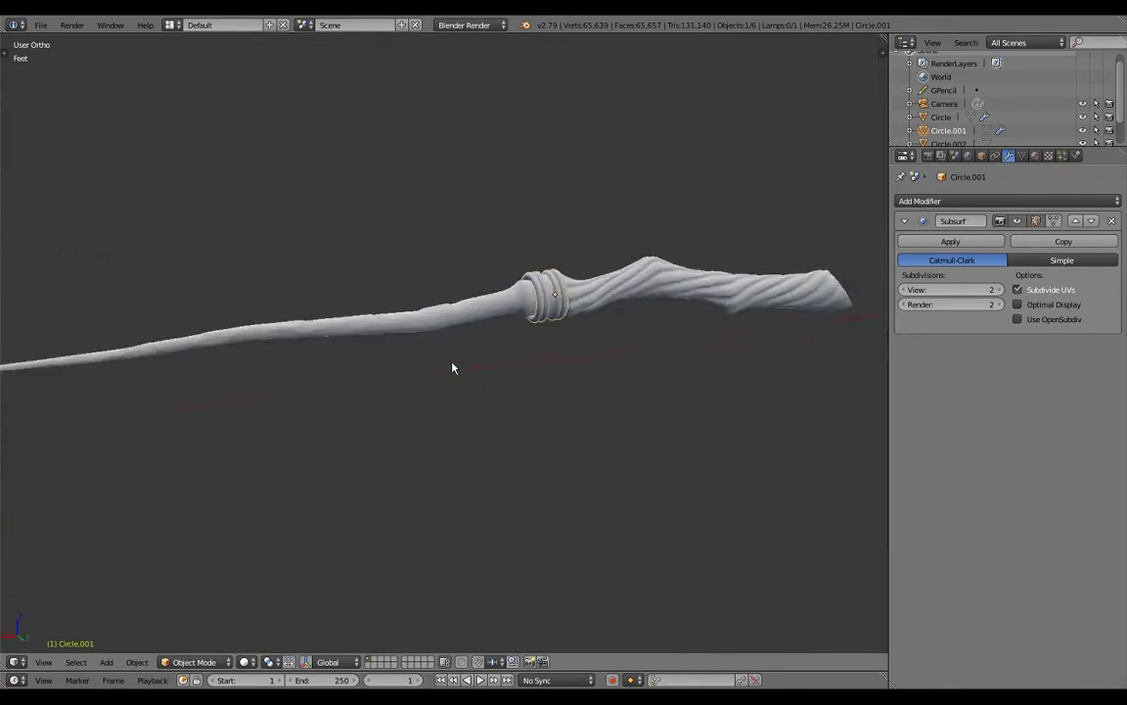